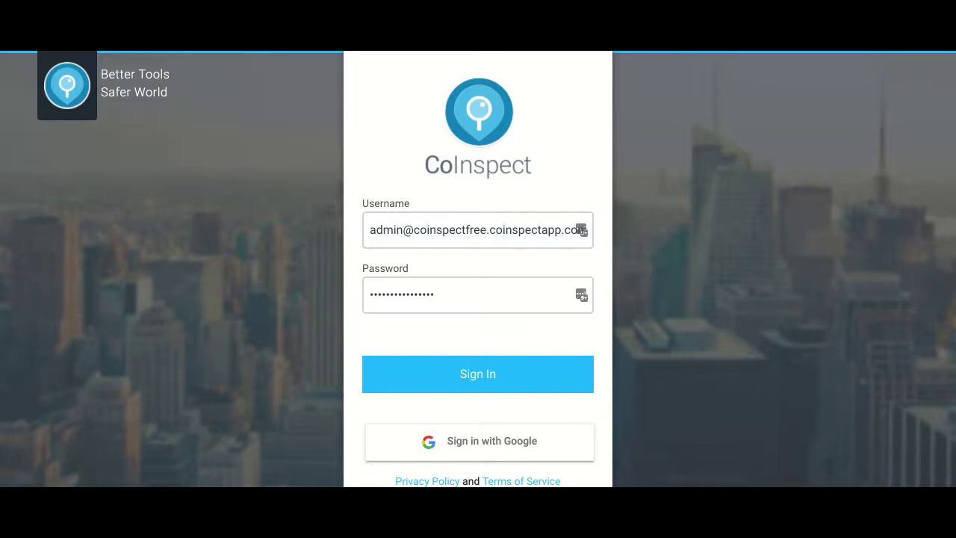
Sign in as administrator and view the Inspection Graph's daily counts for Mar 19–26
click(476, 379)
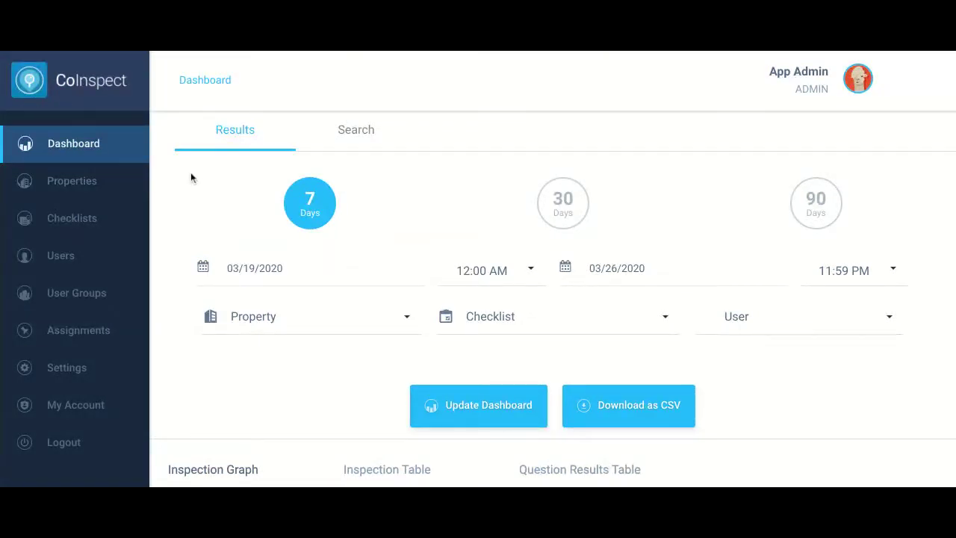
scroll(179, 243, down, 2)
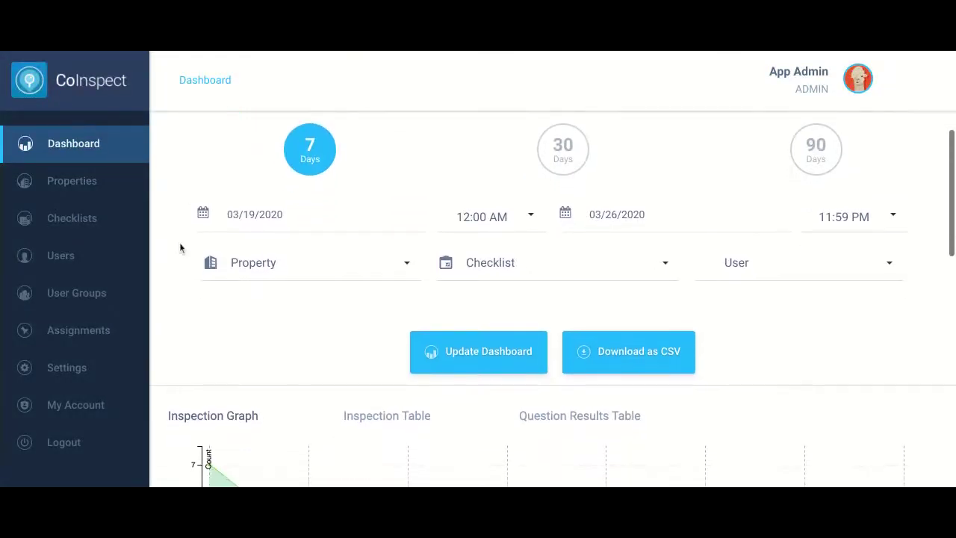
scroll(179, 242, down, 4)
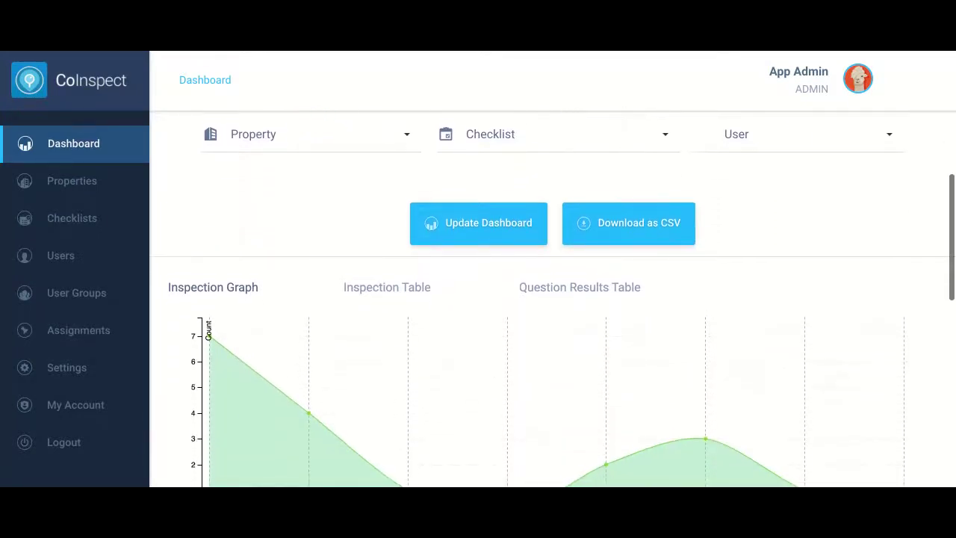
scroll(553, 299, down, 3)
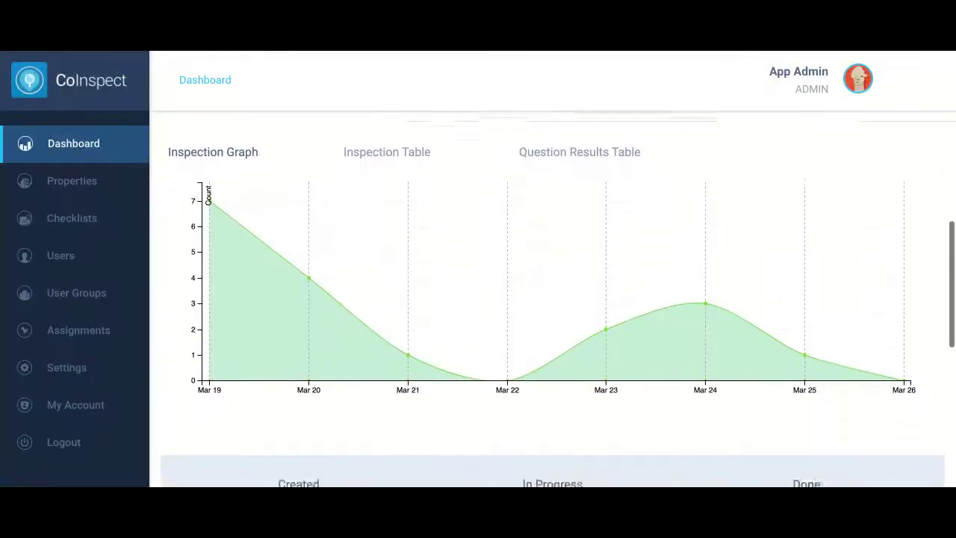
scroll(553, 299, down, 1)
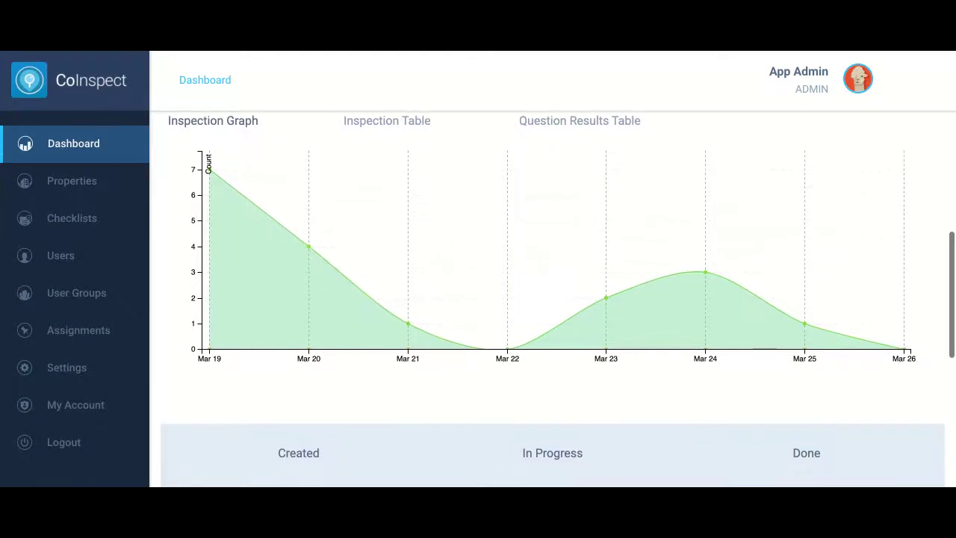
mouse_move(226, 236)
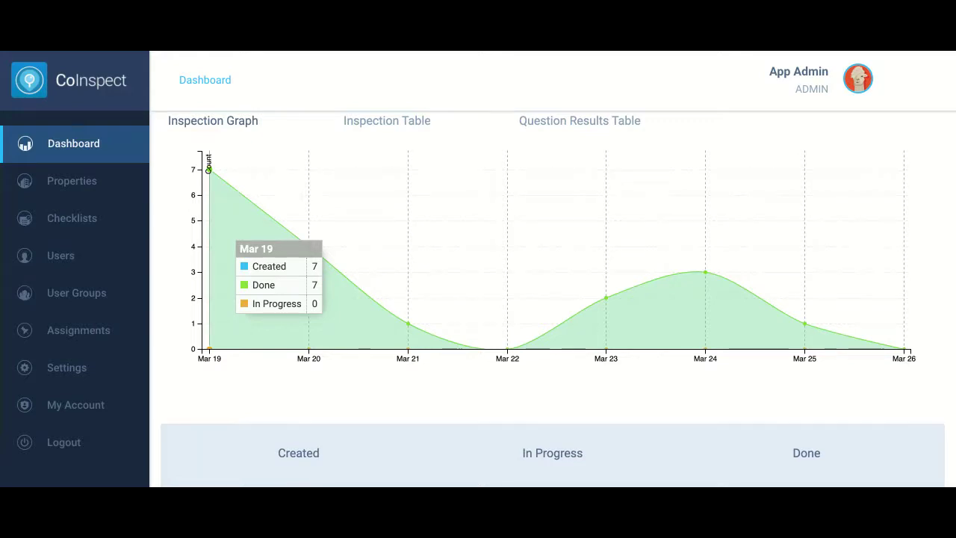
scroll(553, 299, up, 3)
scroll(553, 299, up, 3)
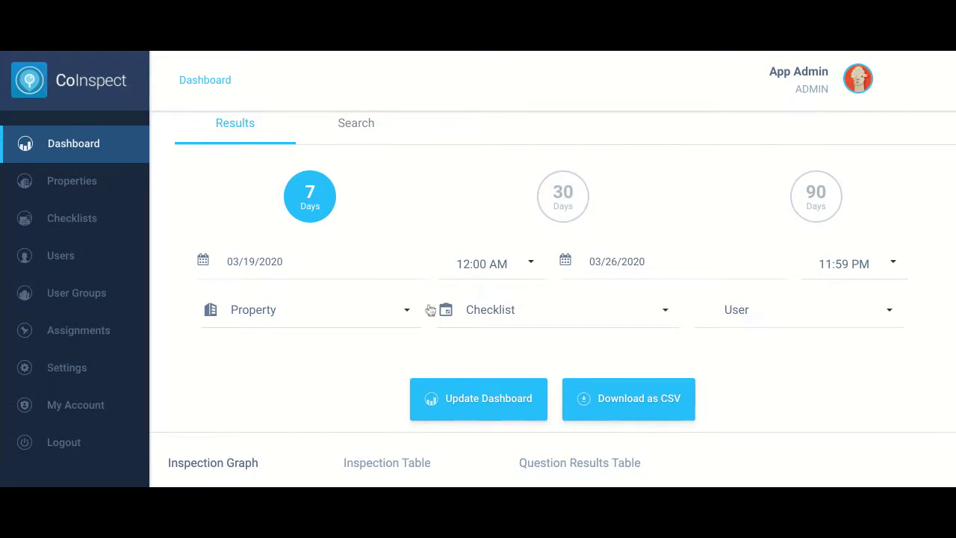
scroll(333, 403, down, 5)
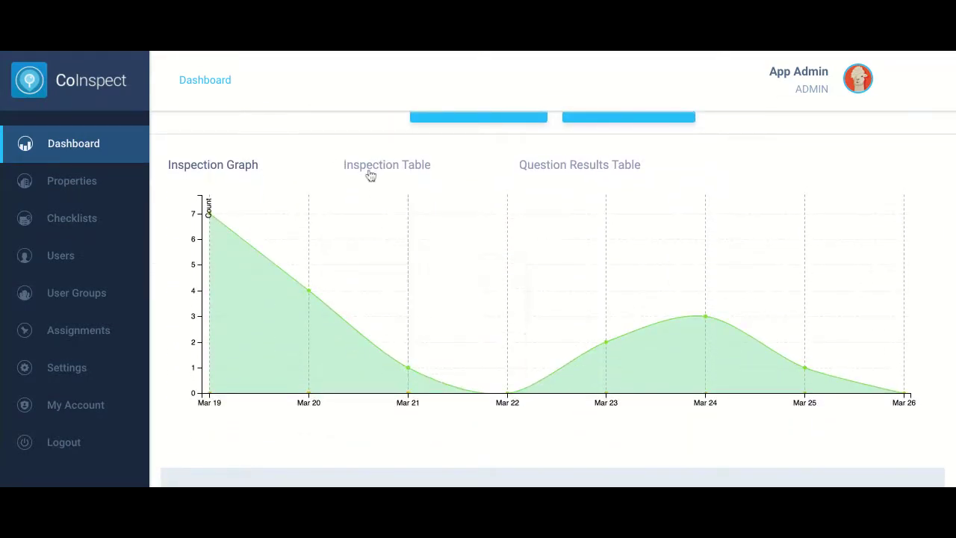
click(371, 175)
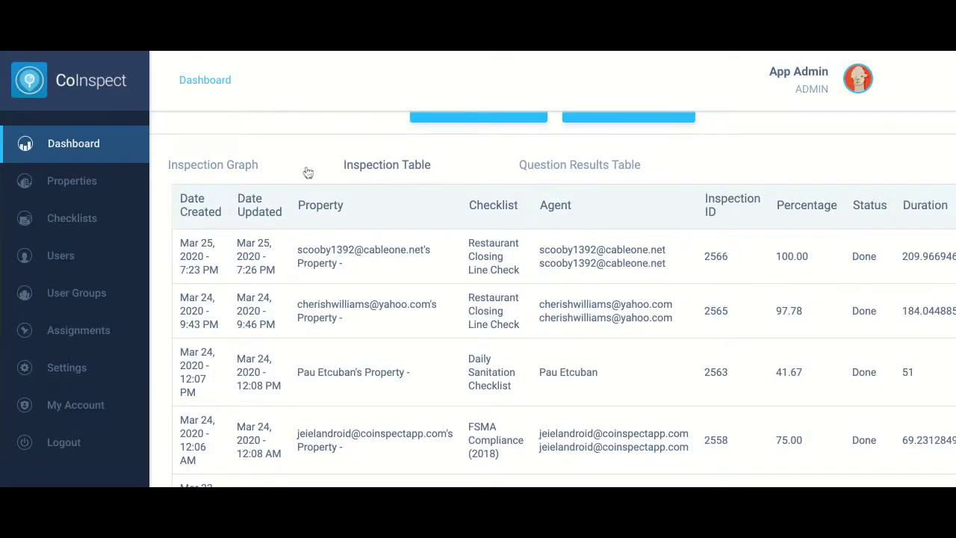
click(211, 166)
scroll(381, 183, down, 1)
scroll(381, 183, down, 5)
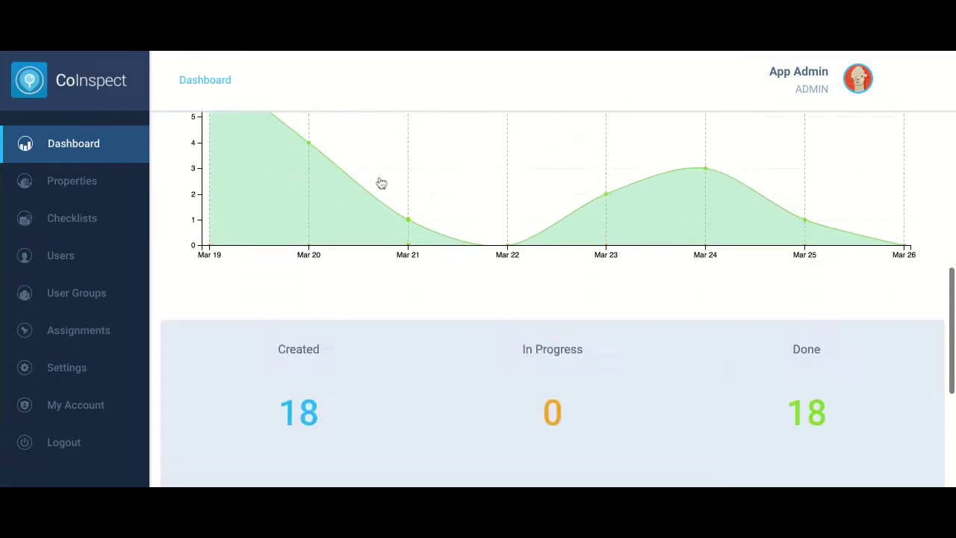
scroll(552, 299, down, 2)
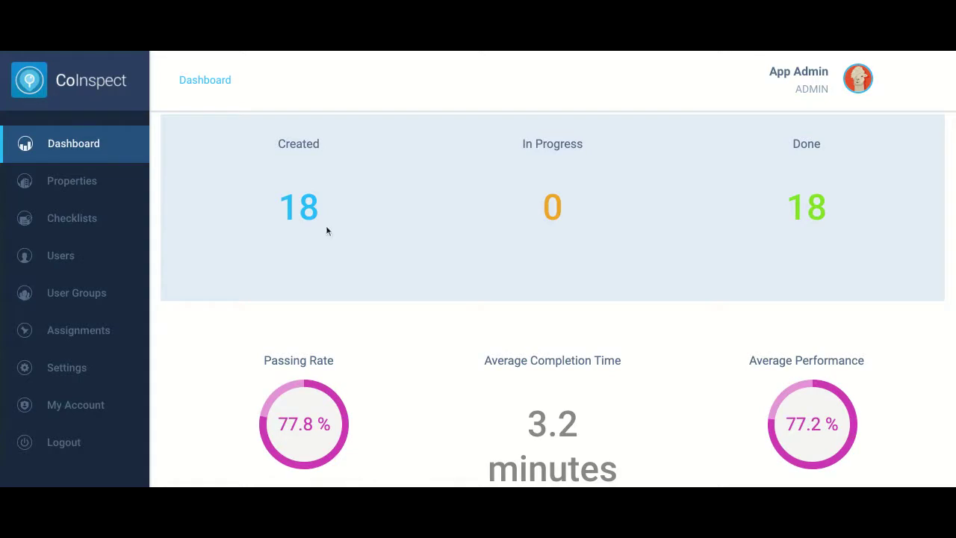
scroll(876, 254, down, 2)
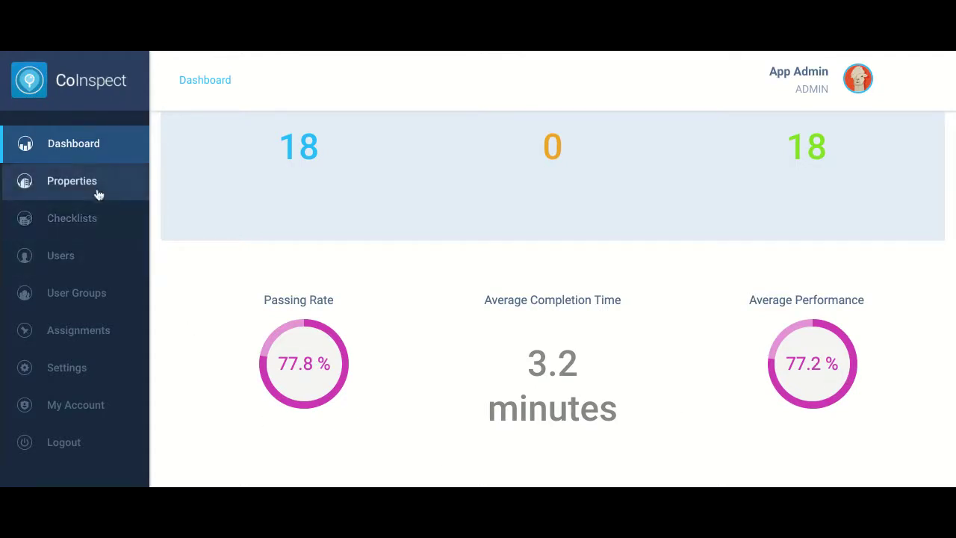
click(70, 187)
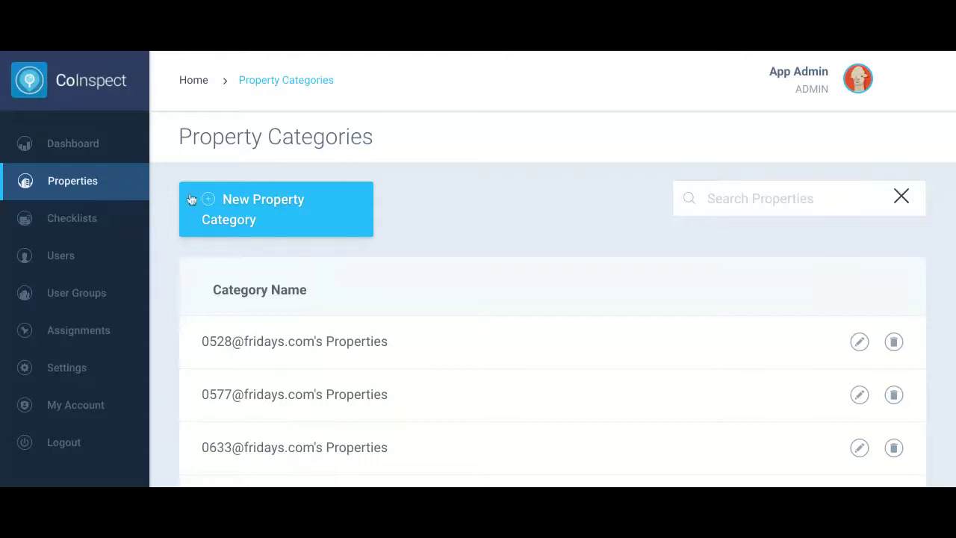
Create the 'San Francisco' property category and open its empty properties list
click(267, 211)
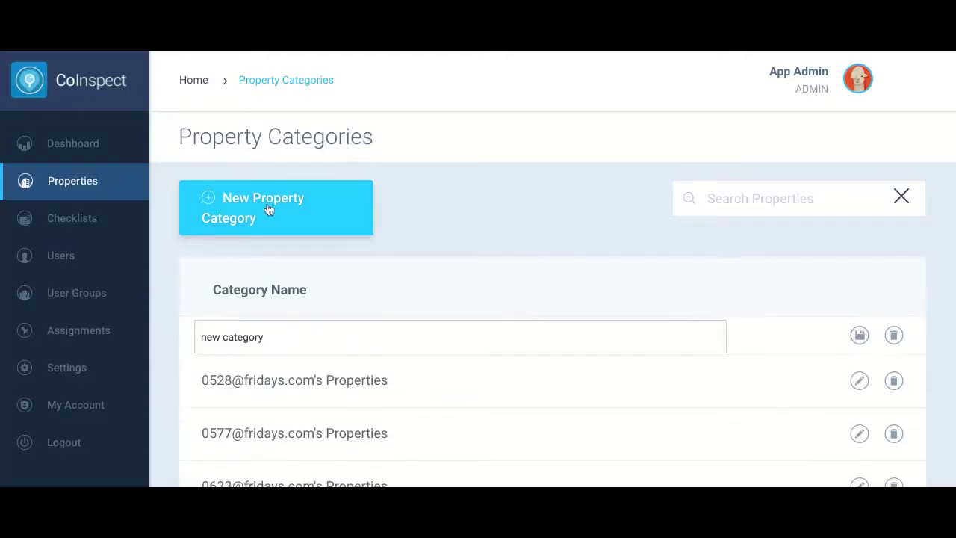
triple_click(239, 340)
text(San Francisco)
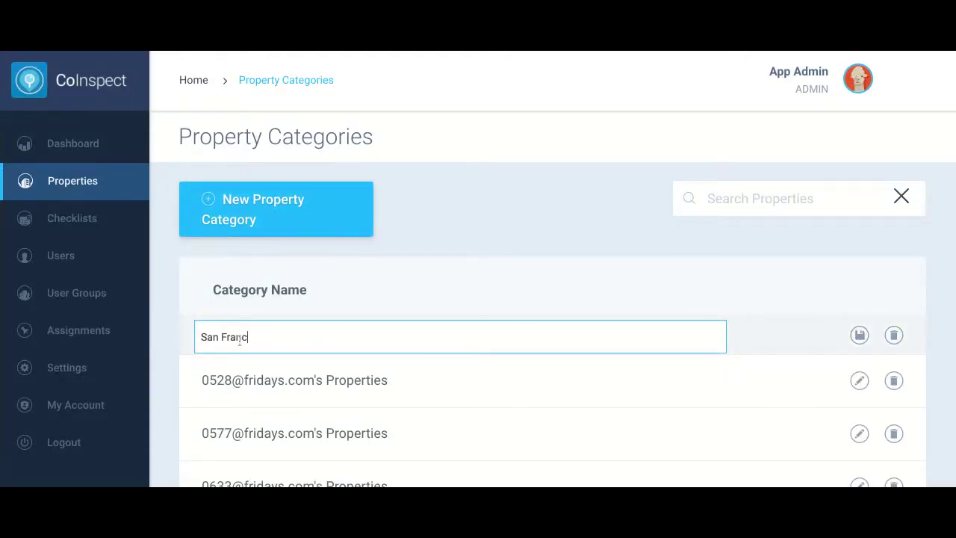
click(860, 334)
click(310, 344)
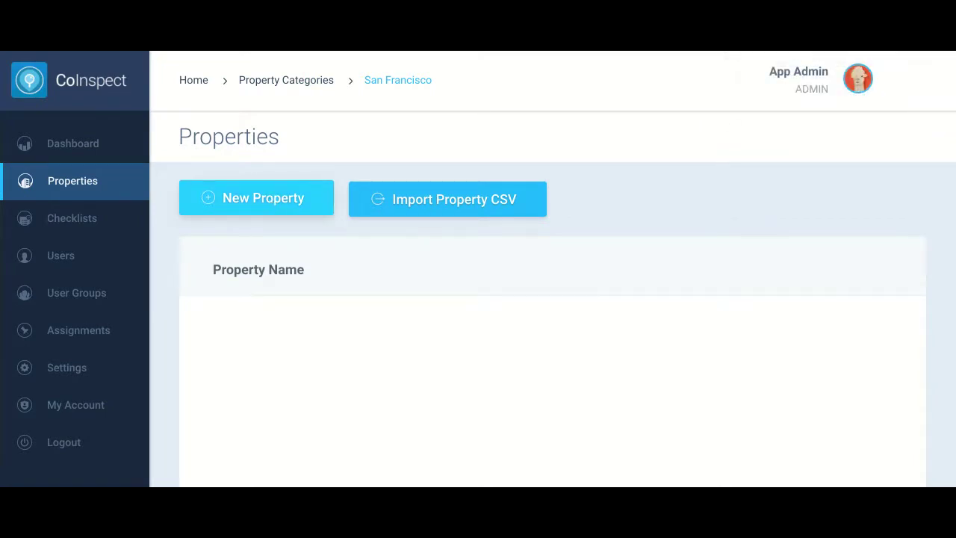
Start a new property named 'SF Store' with street address 123 ABC Lane
click(257, 198)
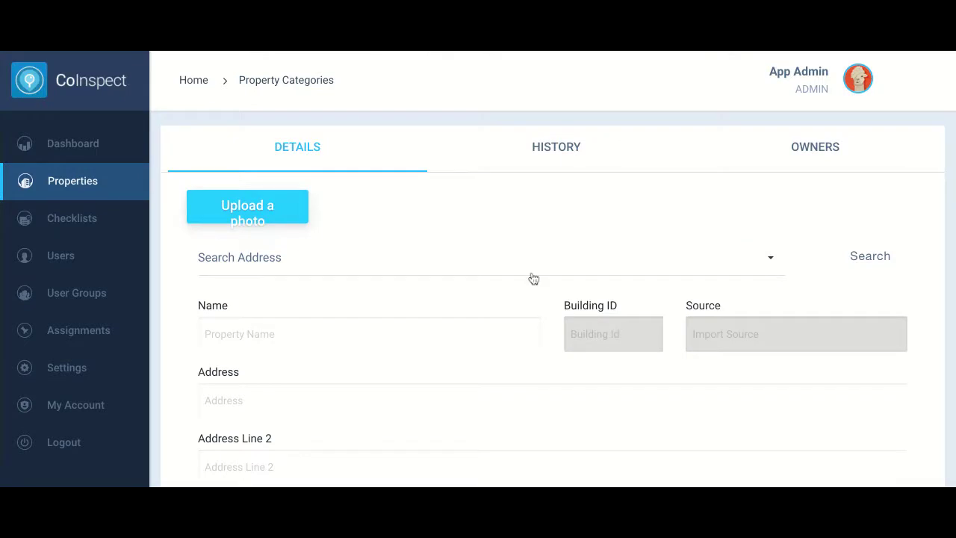
scroll(534, 278, down, 3)
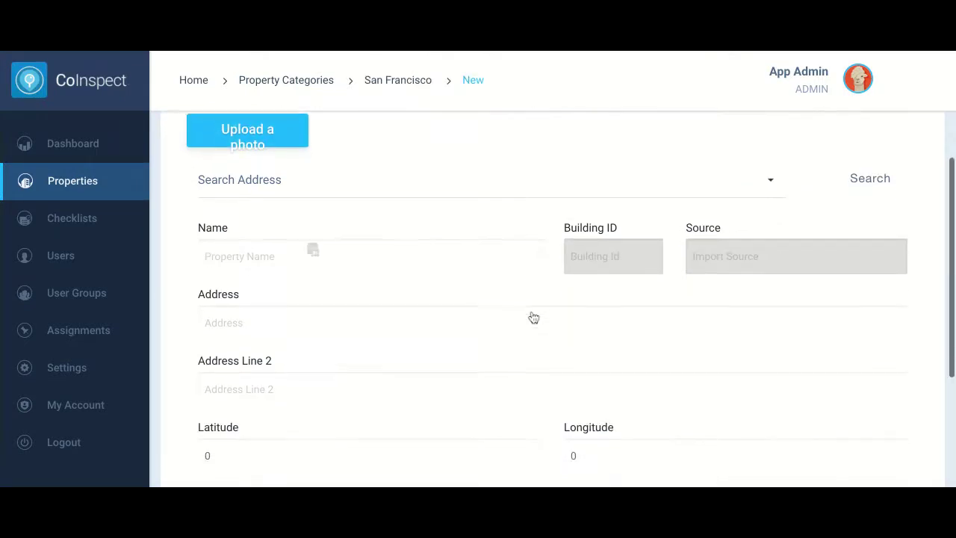
click(300, 204)
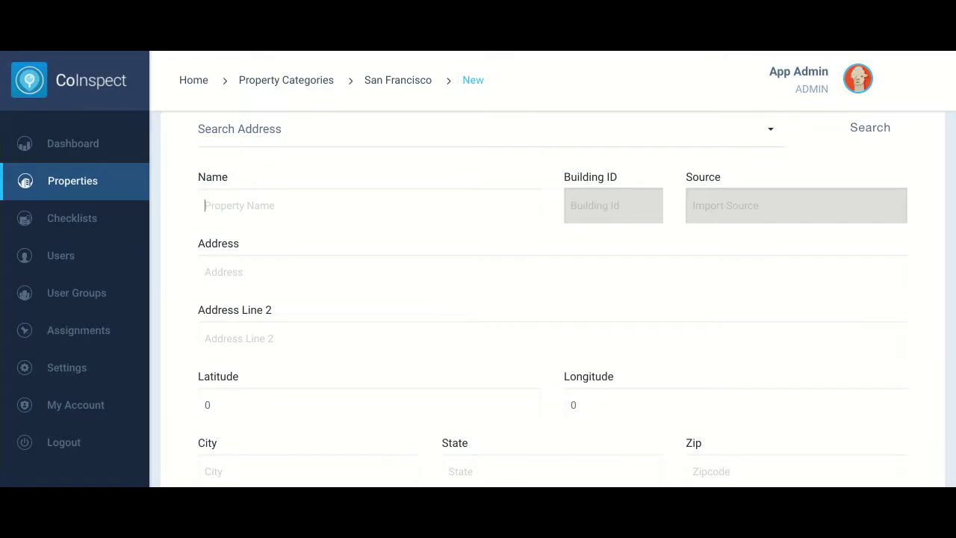
text(SF STore)
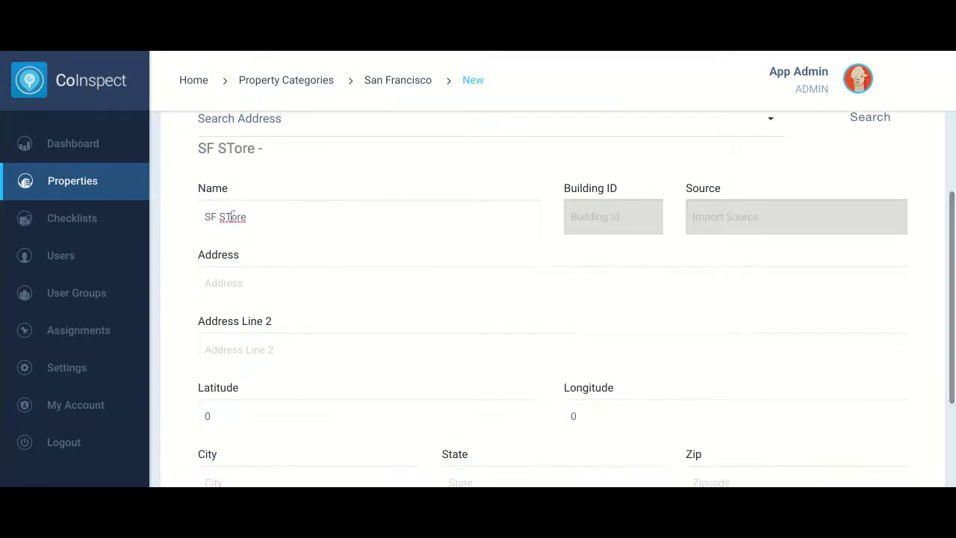
click(232, 216)
key(BackSpace)
text(t)
click(252, 281)
text(12)
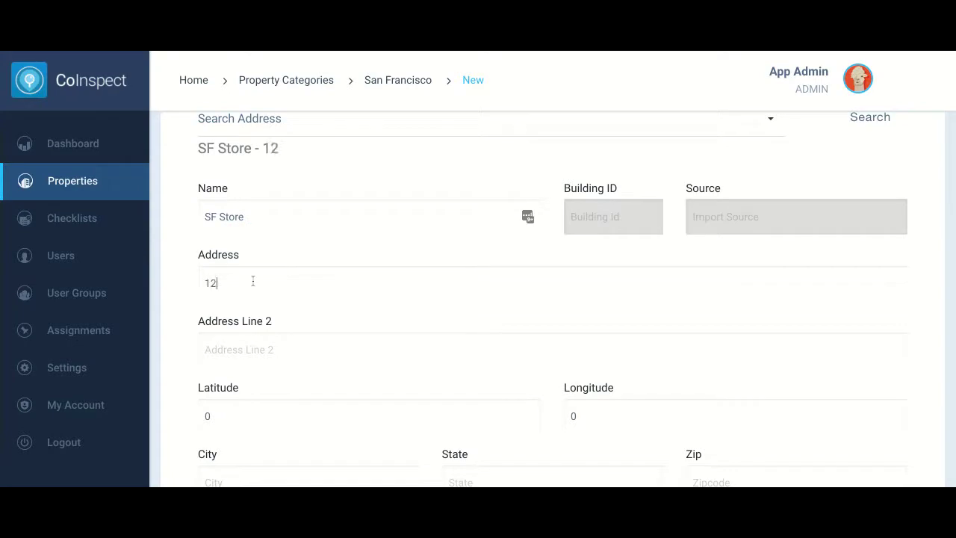
text(3 ABC Lane)
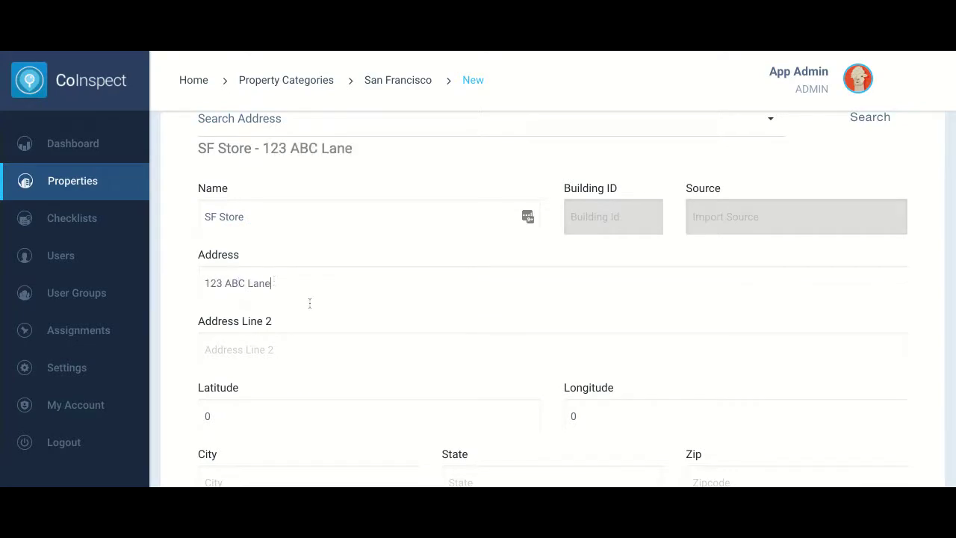
Enter city San Francisco, state CA, zip 12345, country United States, and save the property
scroll(310, 302, down, 3)
click(260, 375)
text(Sa)
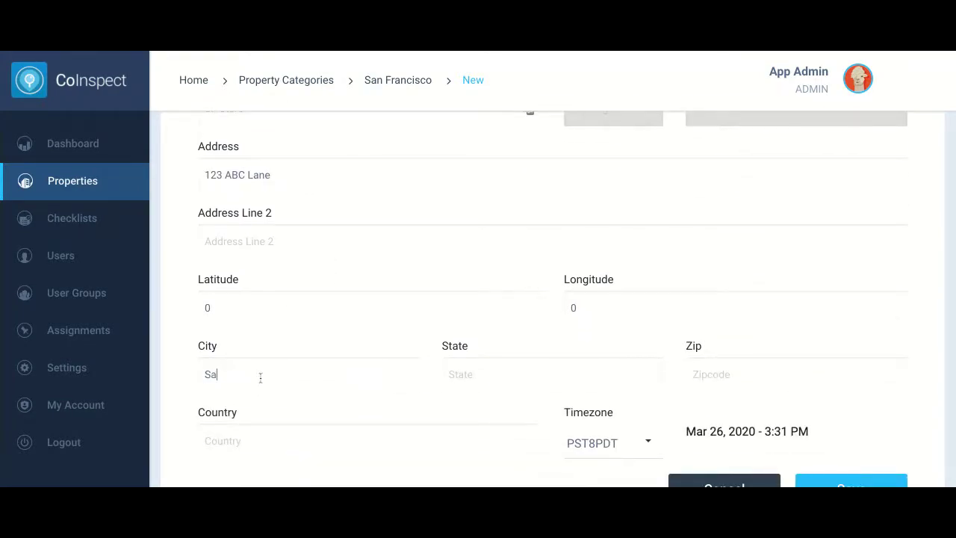
text(n Francisco)
key(Tab)
text(CA12345)
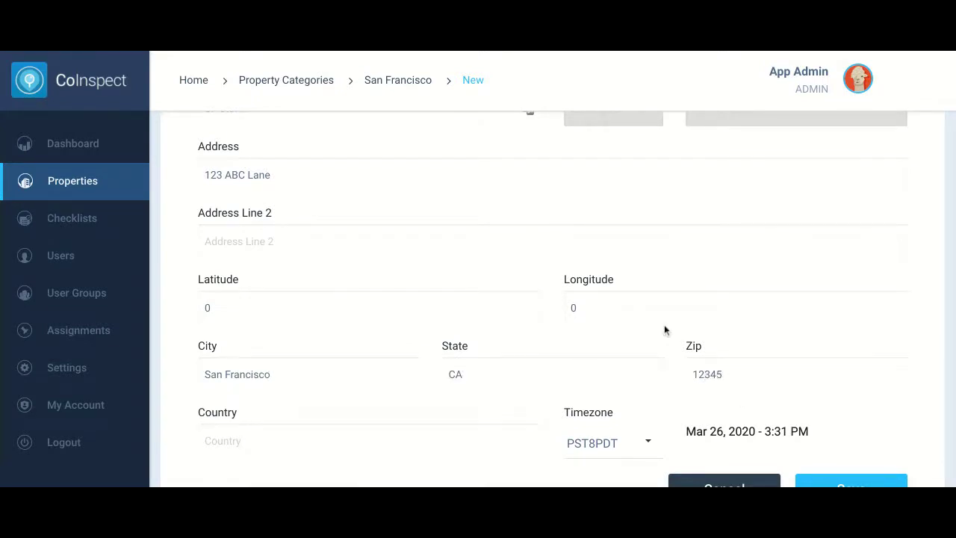
scroll(664, 327, down, 1)
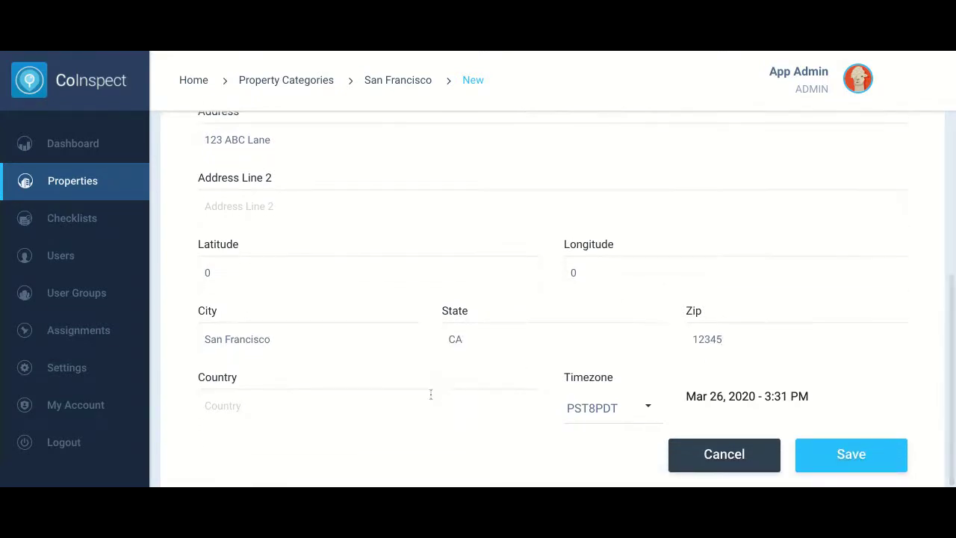
click(345, 394)
text(Un)
key(Down)
key(Return)
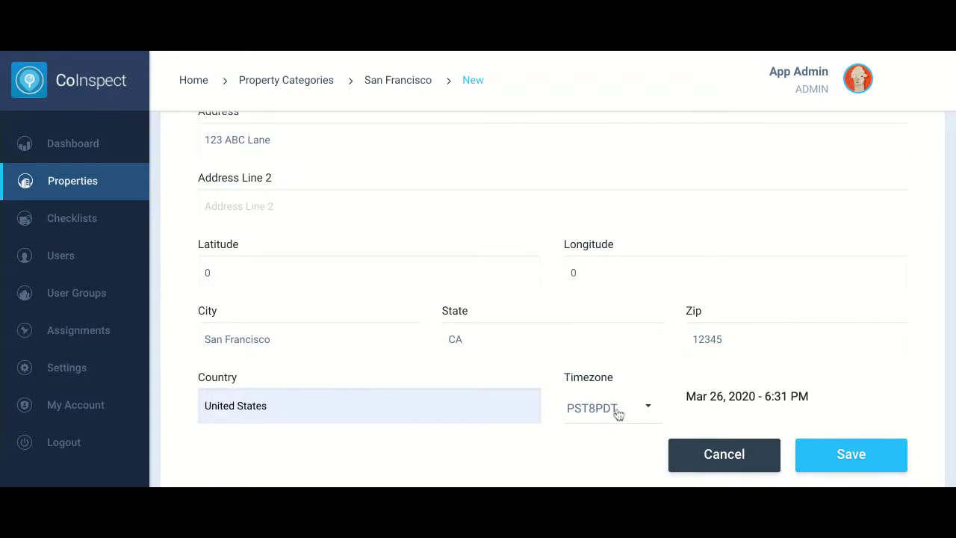
click(847, 465)
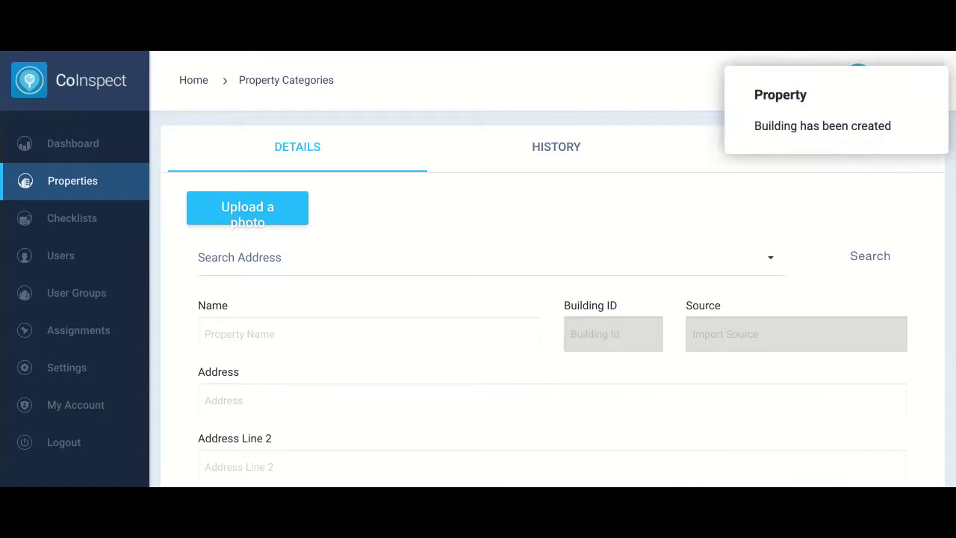
Go from the SF Store form back to the San Francisco properties list
scroll(524, 305, down, 3)
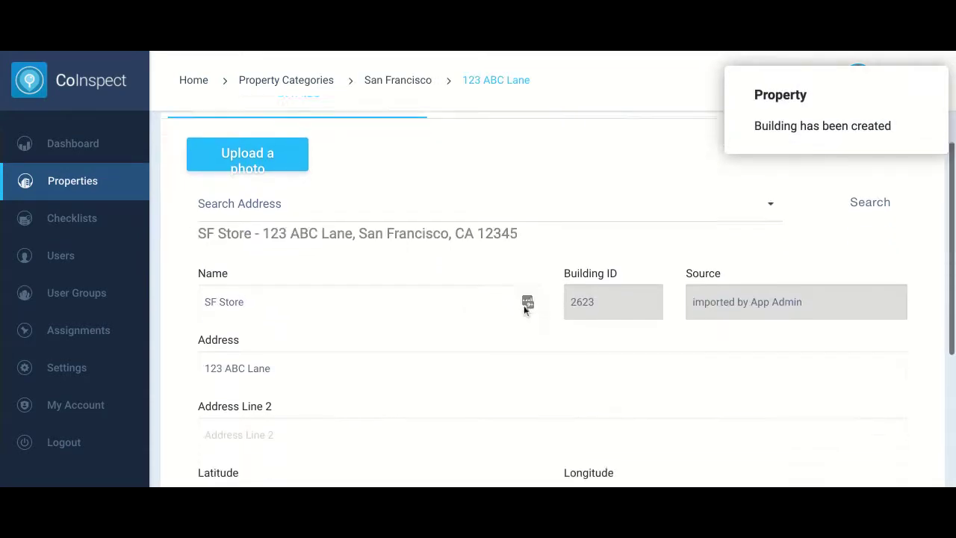
scroll(524, 305, up, 1)
scroll(524, 304, up, 1)
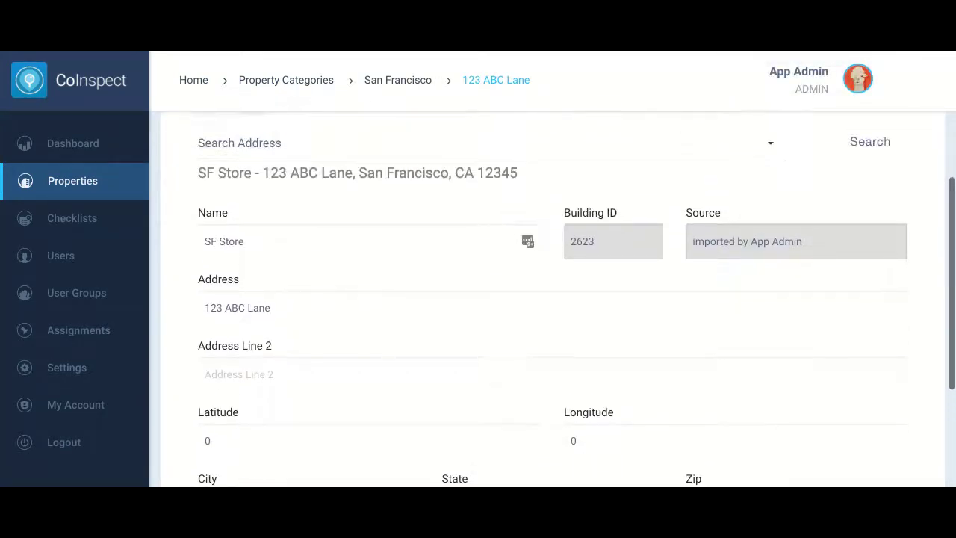
scroll(524, 305, down, 1)
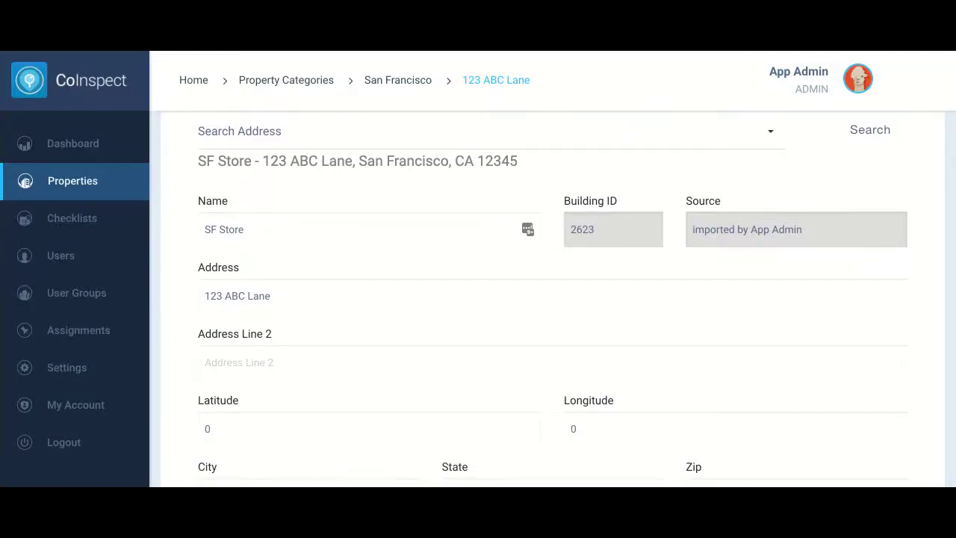
click(404, 86)
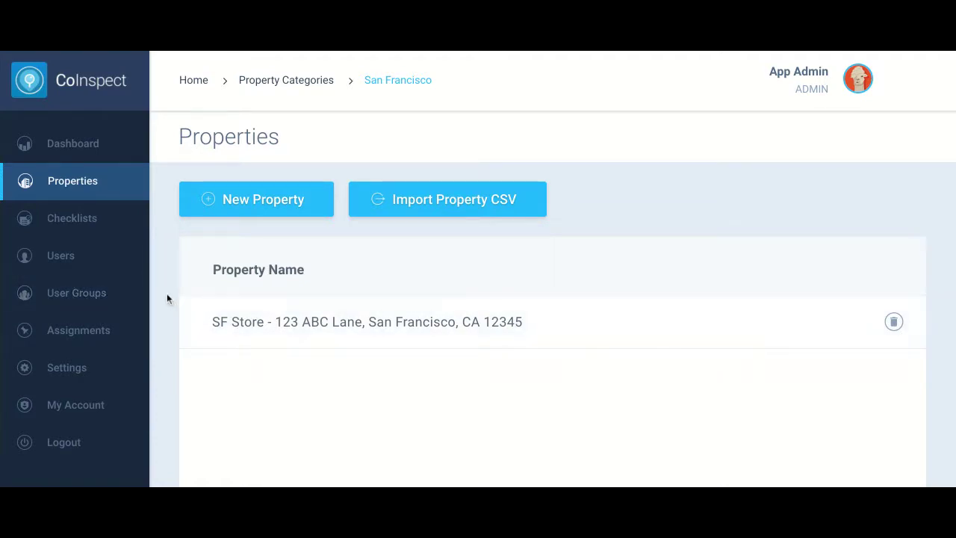
Open the Restaurant & Food Service category from the Checklists page and browse its checklists
click(60, 223)
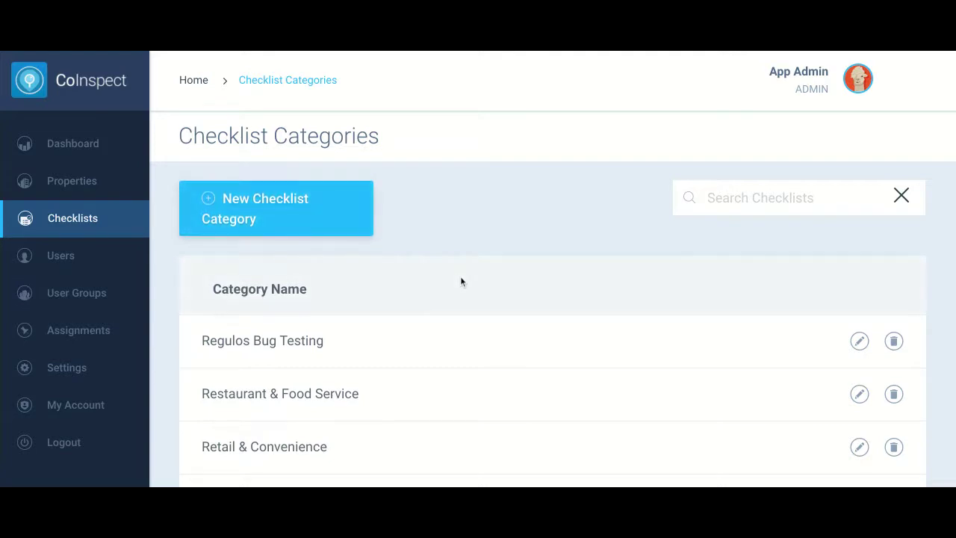
scroll(461, 281, down, 1)
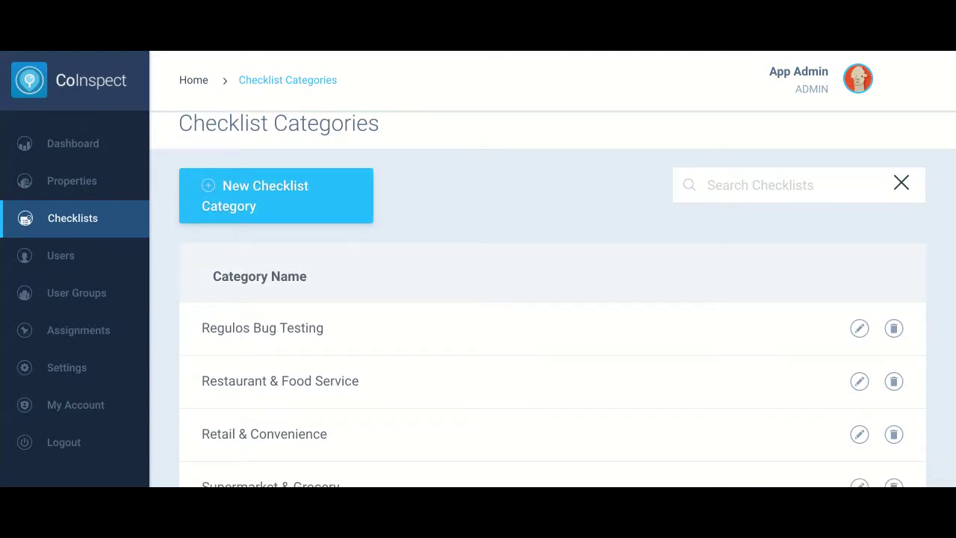
scroll(478, 299, down, 3)
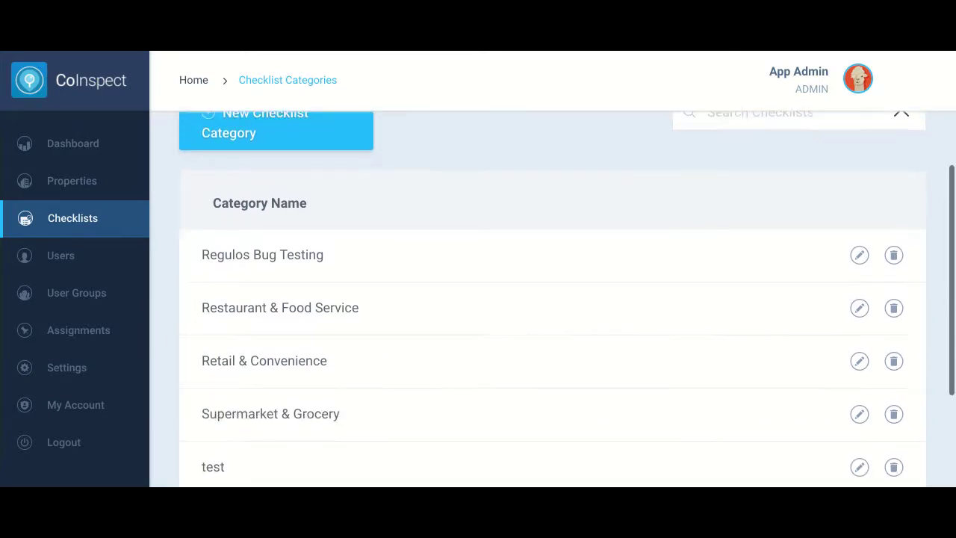
click(290, 311)
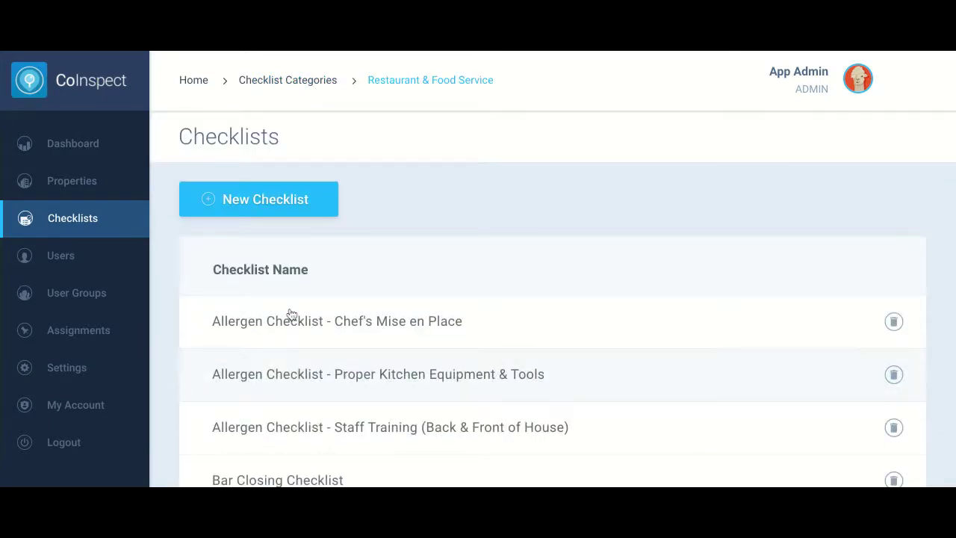
scroll(637, 322, down, 5)
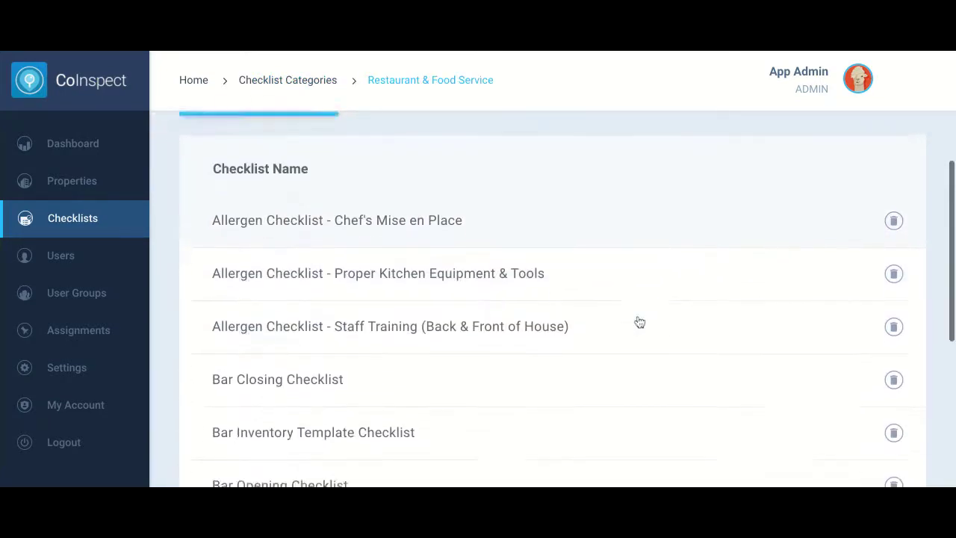
scroll(553, 299, down, 3)
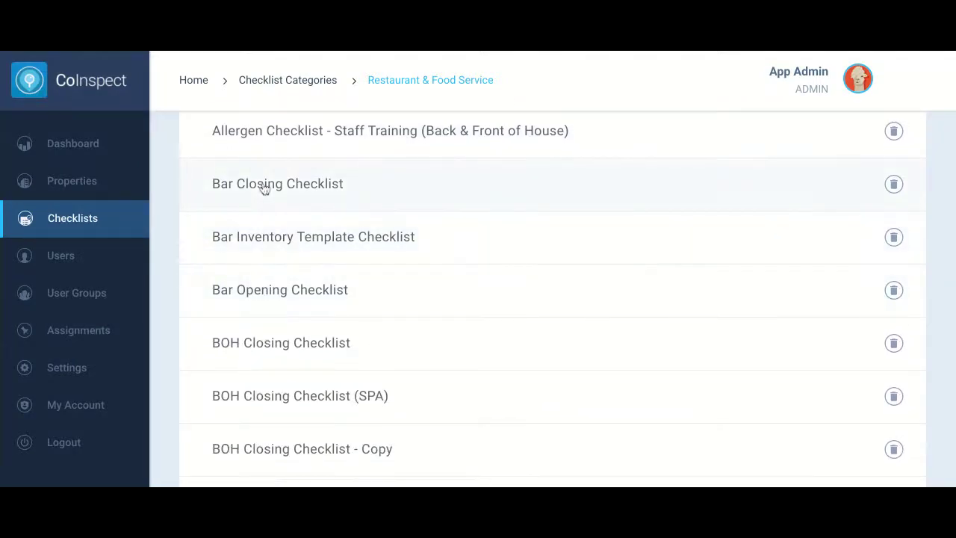
Open the Bar Closing Checklist and expand its Closing category questions
click(265, 187)
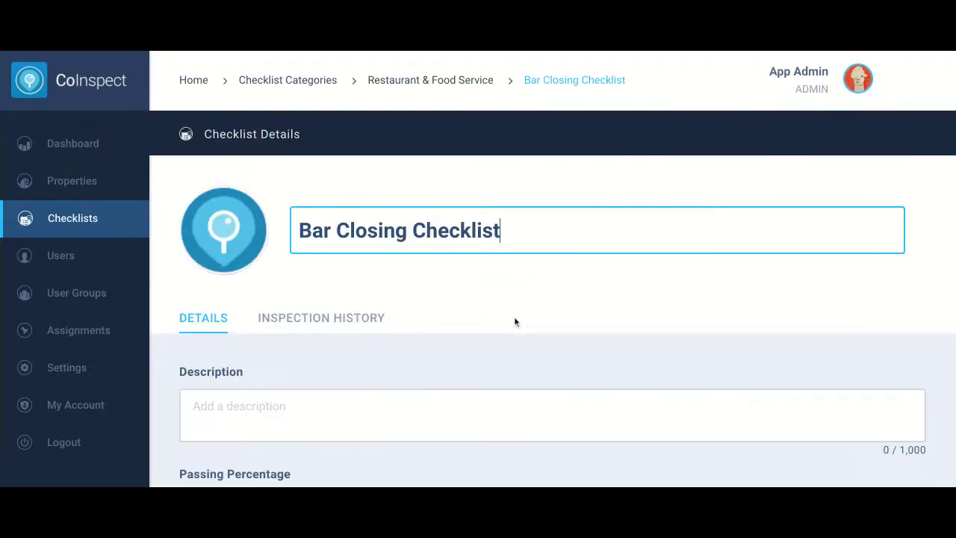
scroll(514, 322, down, 2)
scroll(553, 299, down, 5)
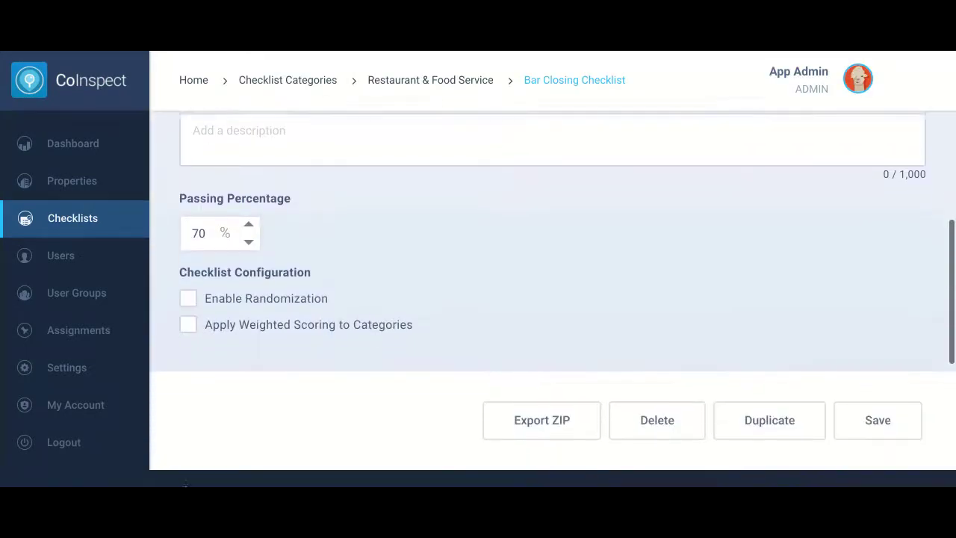
scroll(478, 298, down, 3)
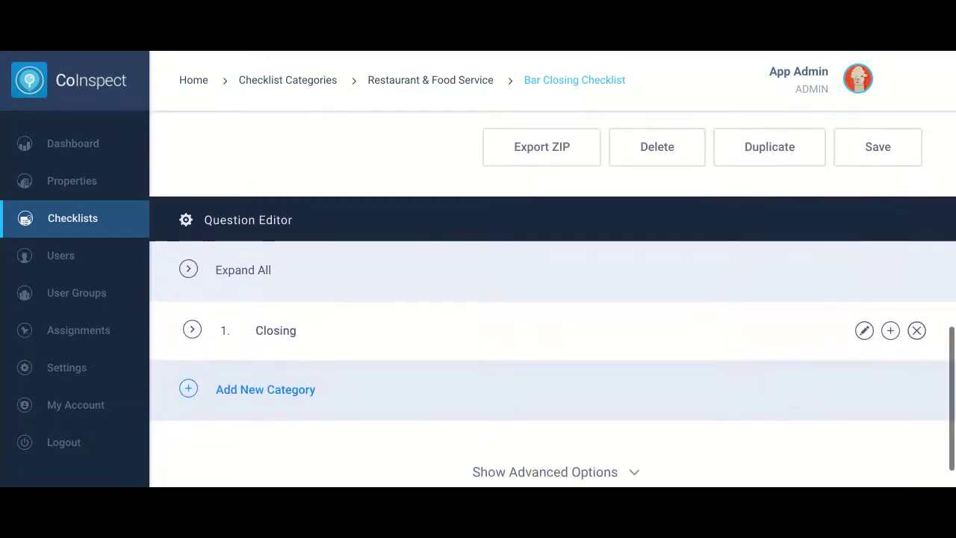
click(192, 330)
click(542, 337)
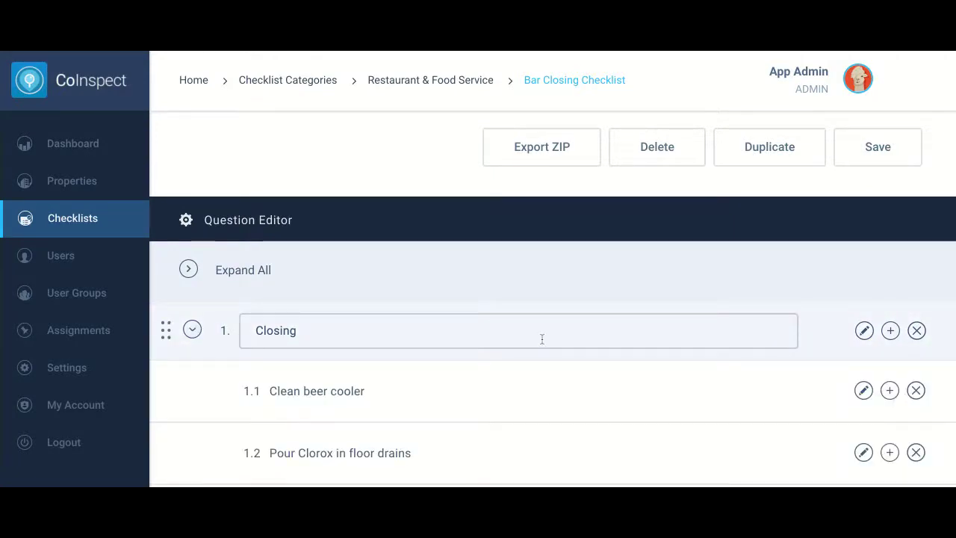
Save the Bar Closing Checklist and return to the Restaurant & Food Service checklists
scroll(542, 339, down, 3)
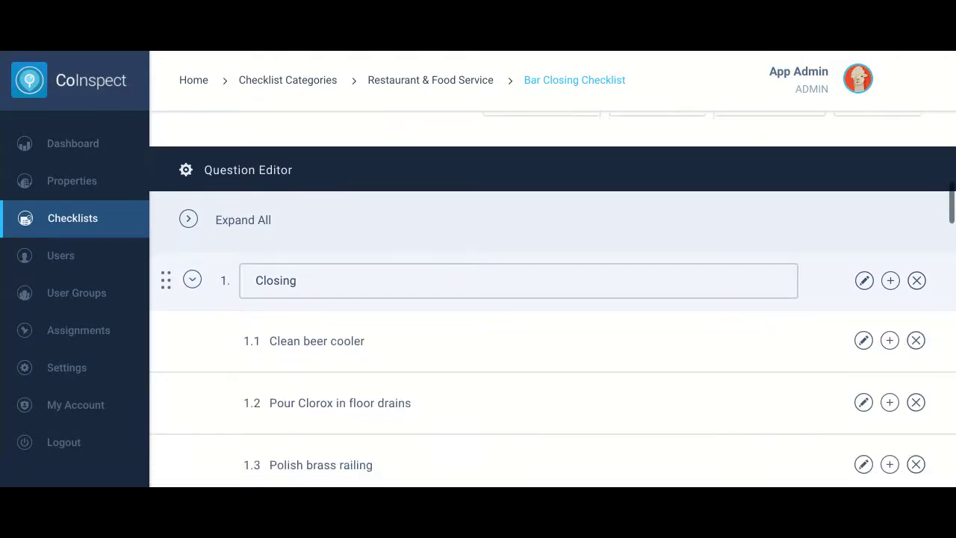
scroll(543, 340, down, 3)
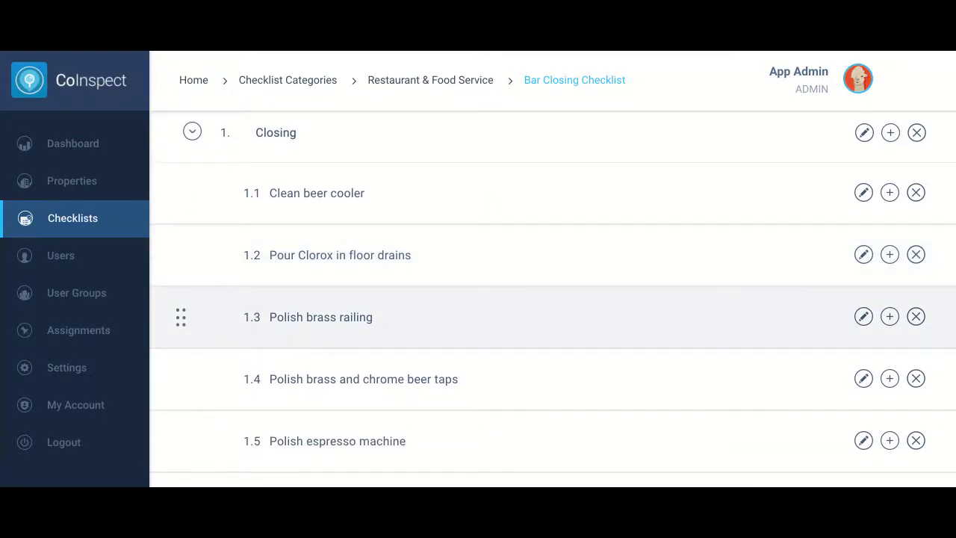
scroll(542, 340, up, 10)
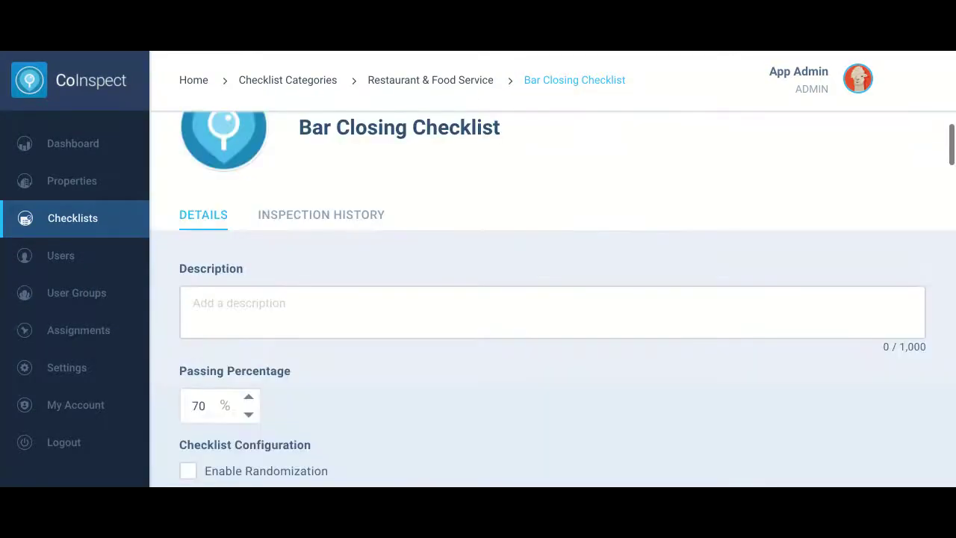
scroll(552, 299, down, 5)
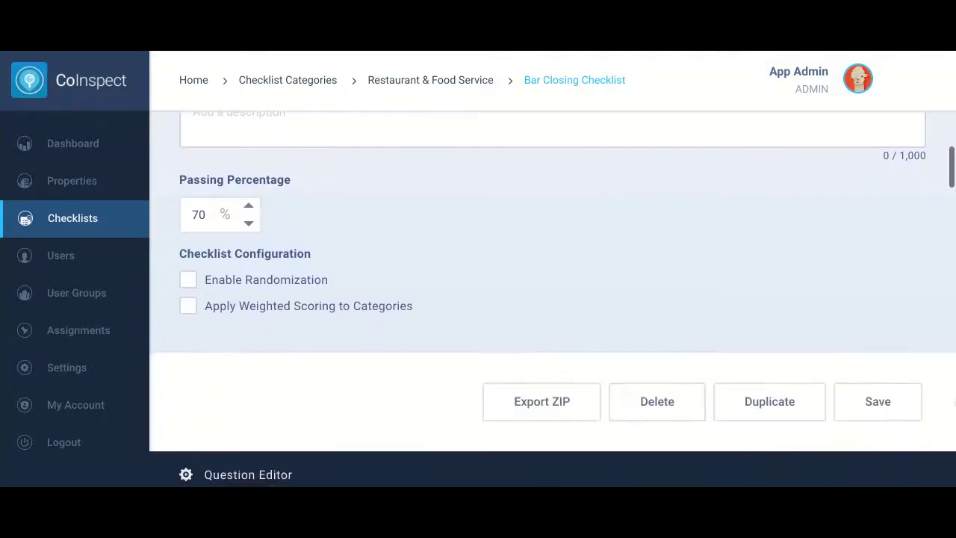
click(881, 400)
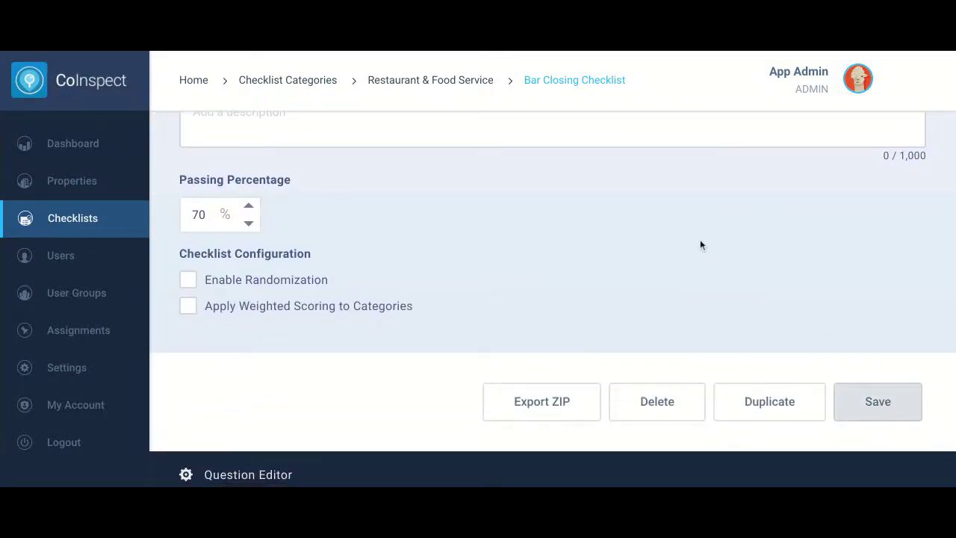
click(450, 83)
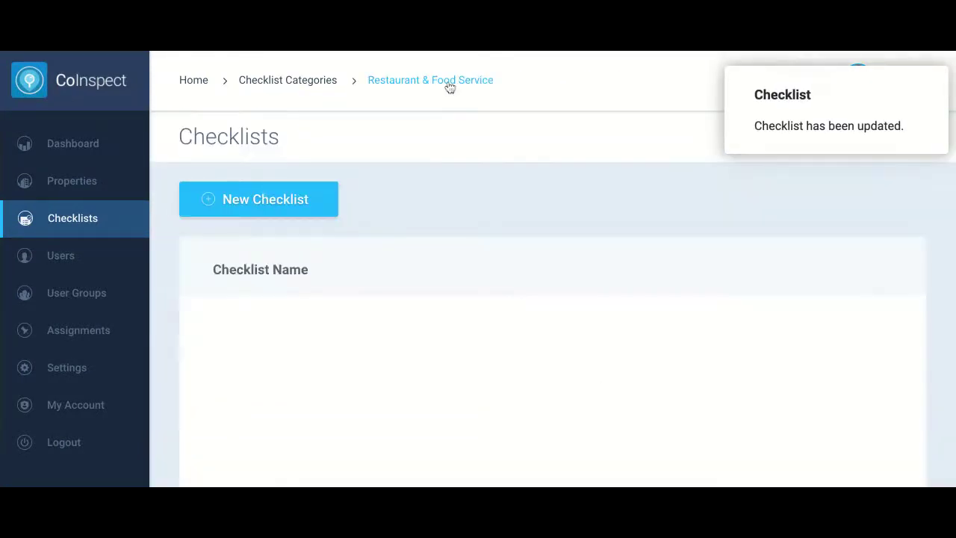
Open the BOH Closing Checklist and scroll down to its action buttons
scroll(518, 299, down, 2)
scroll(523, 298, down, 4)
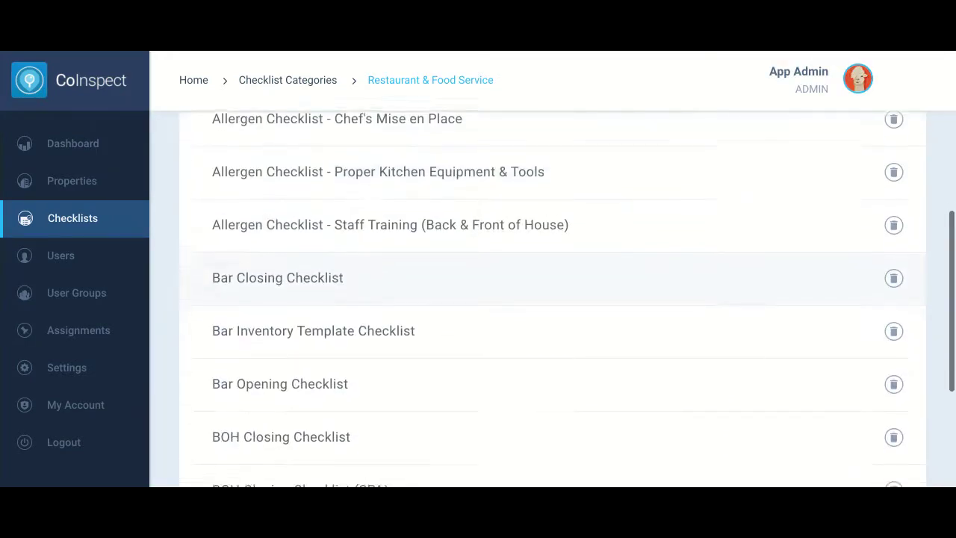
scroll(523, 374, down, 1)
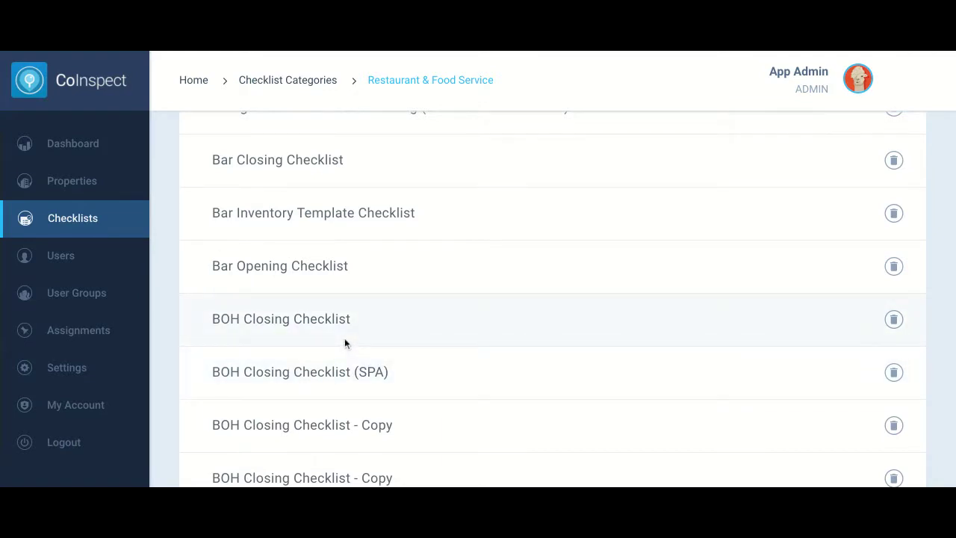
click(271, 326)
scroll(490, 338, down, 3)
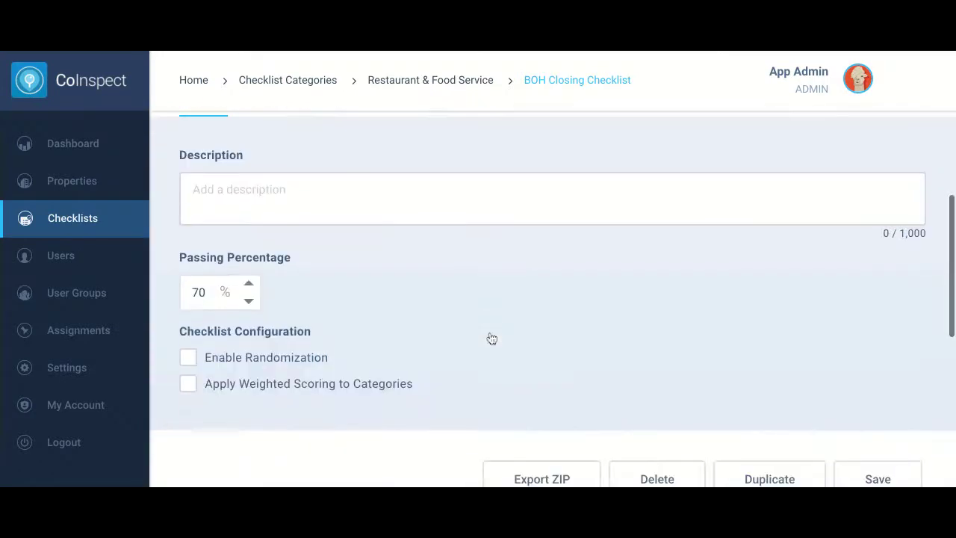
scroll(490, 338, down, 5)
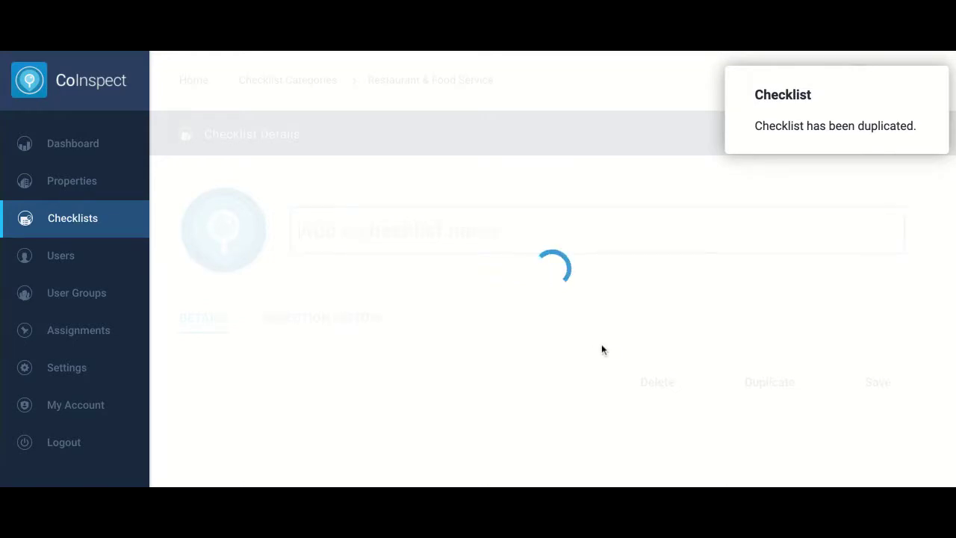
Expand and collapse BOH Closing Management, then save 'BOH Closing Checklist - Copy'
scroll(518, 223, down, 1)
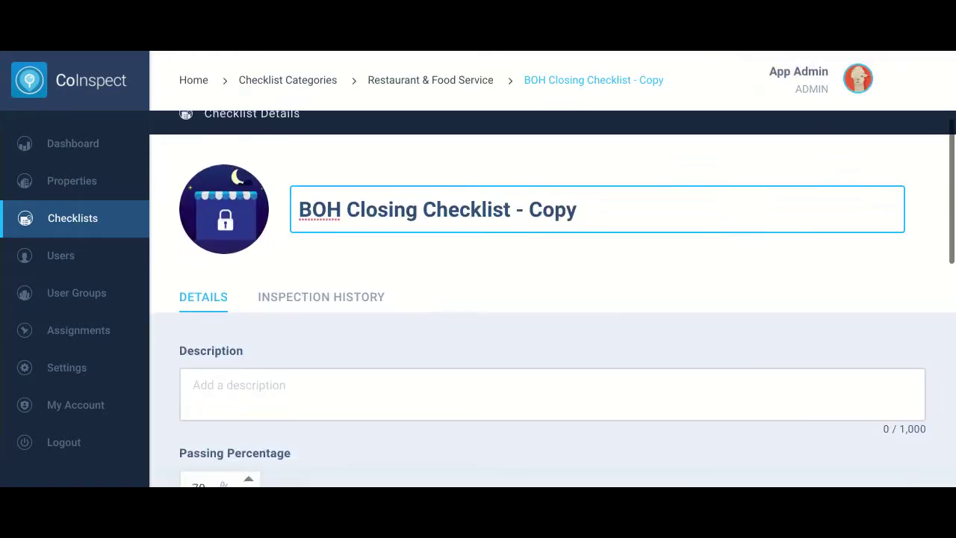
scroll(617, 248, down, 8)
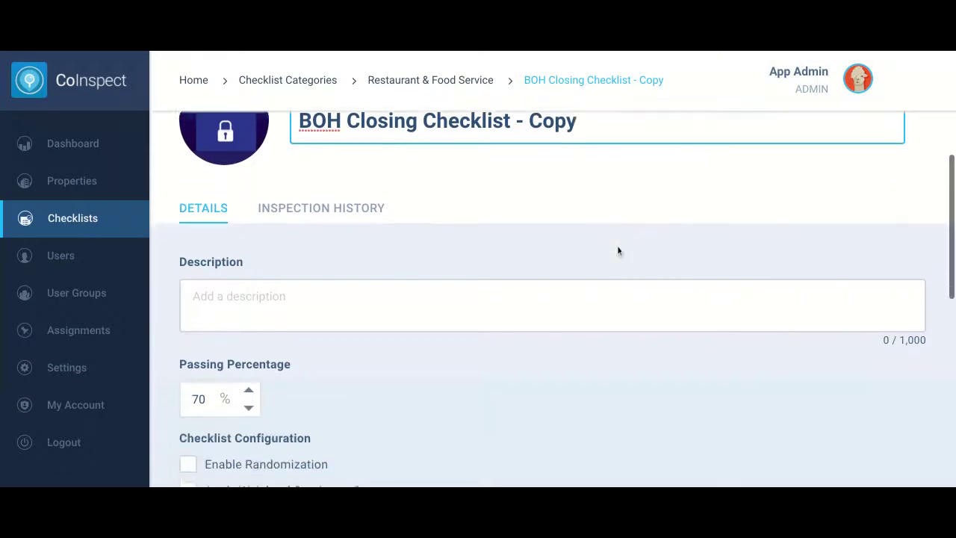
scroll(617, 251, down, 1)
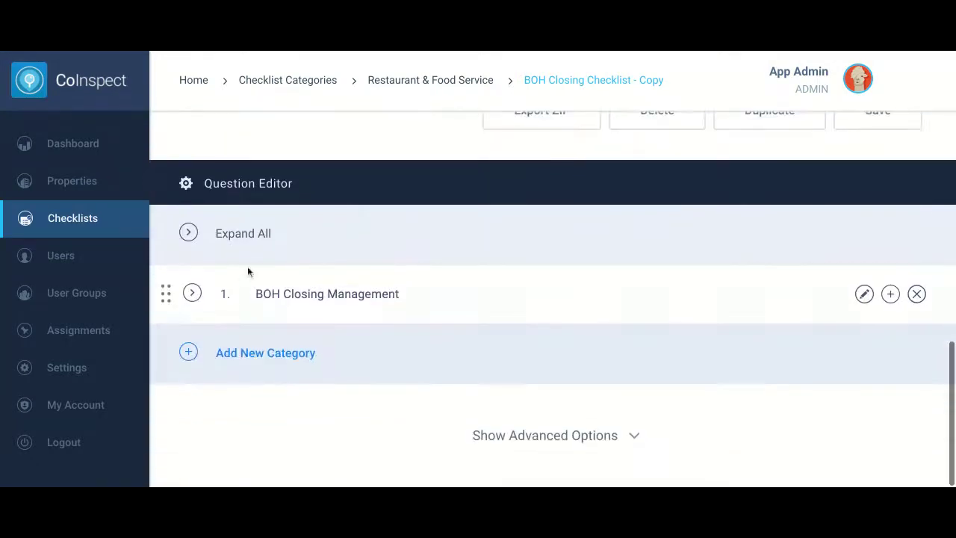
click(192, 293)
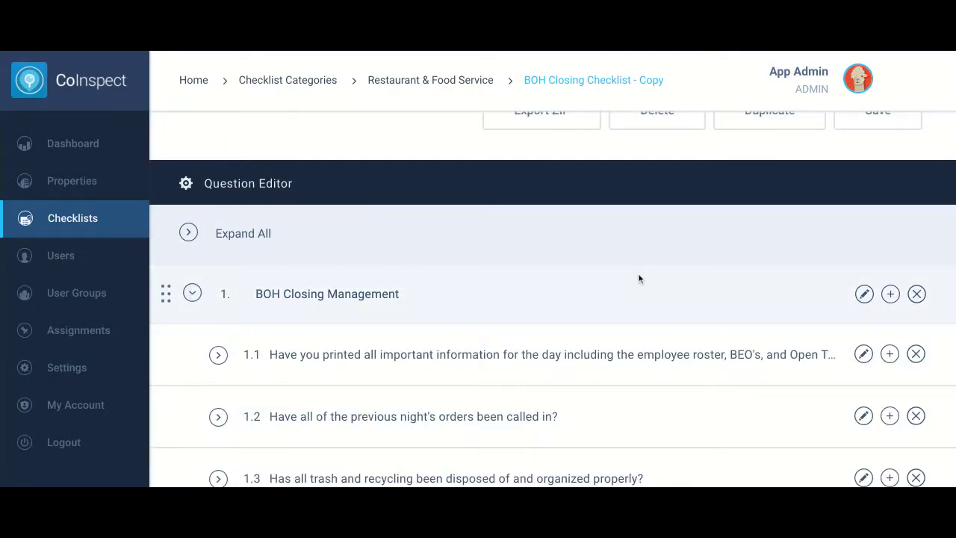
click(192, 294)
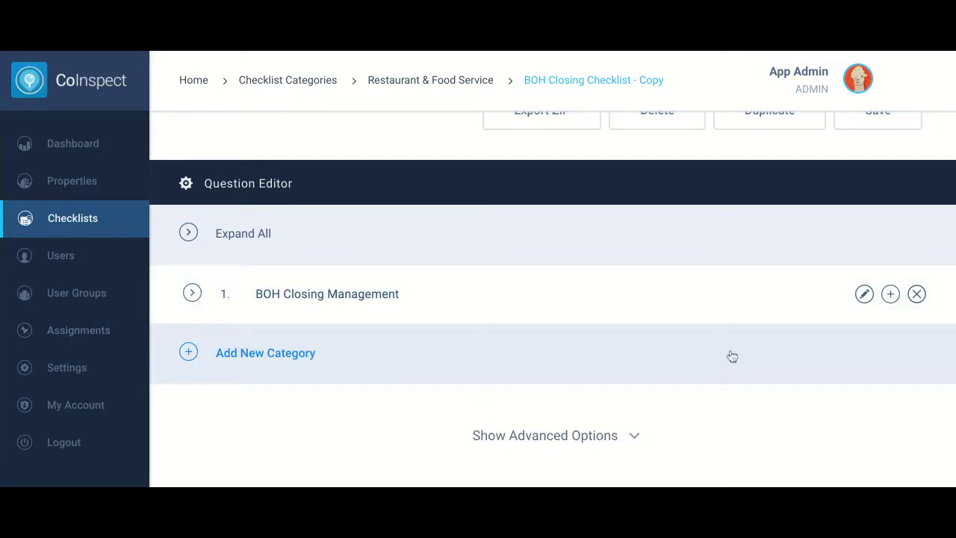
scroll(838, 327, up, 2)
click(864, 277)
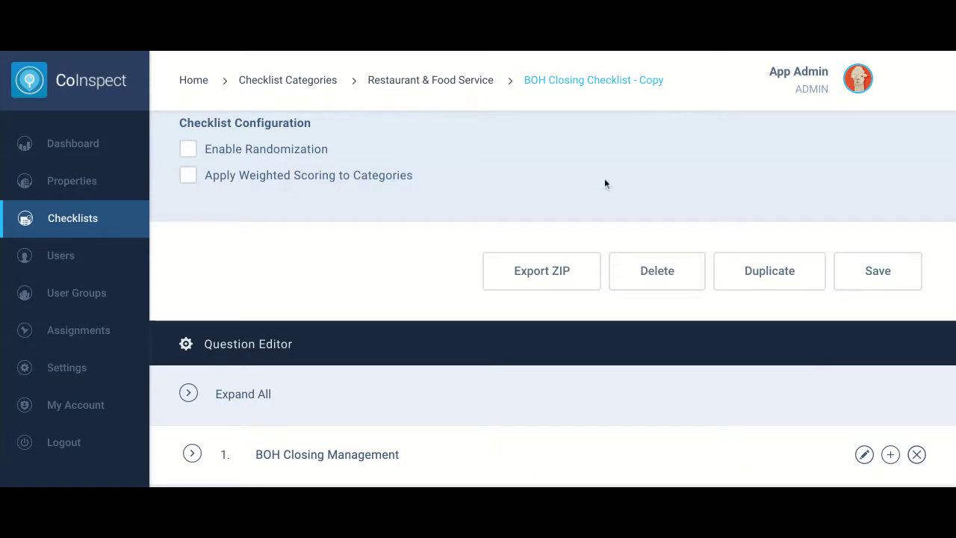
scroll(391, 237, up, 6)
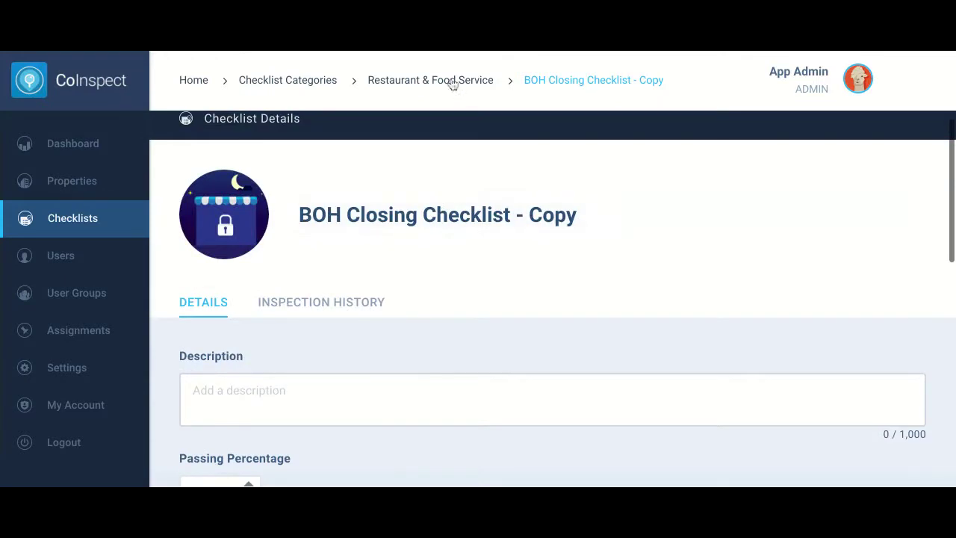
Search the Users list for the test user's username and open their profile
click(62, 262)
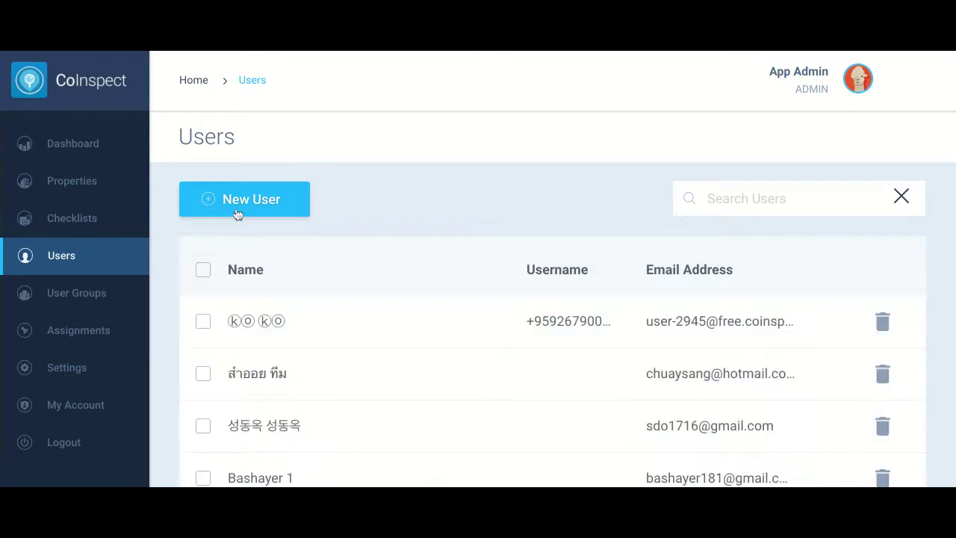
click(736, 197)
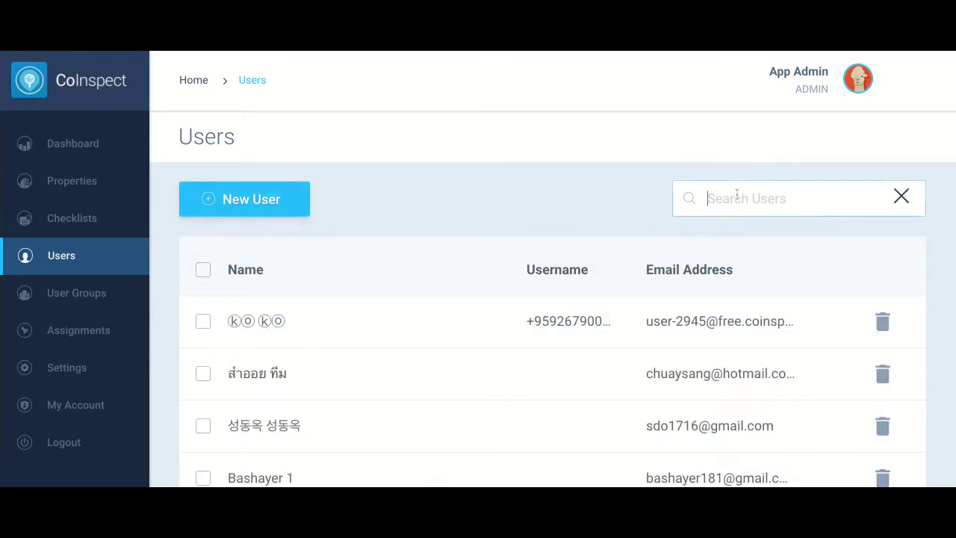
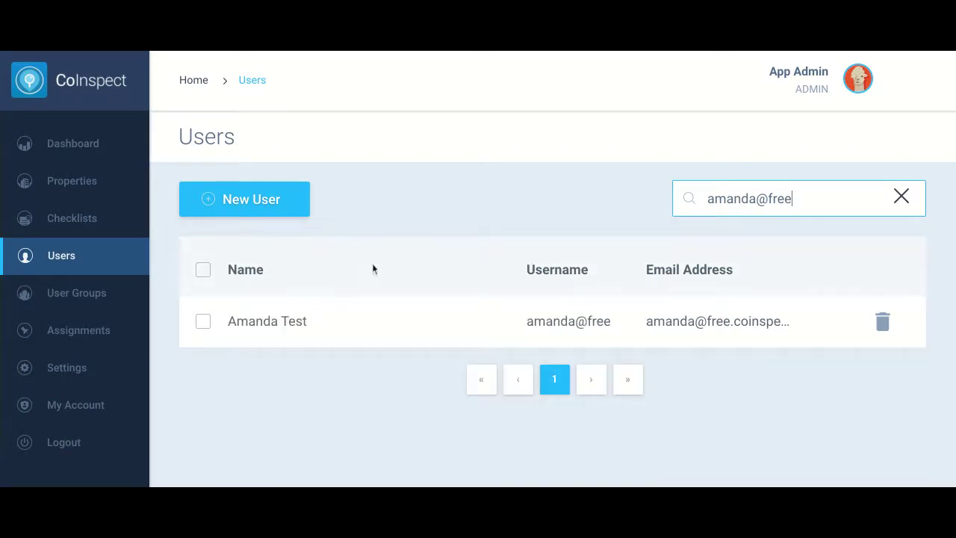
click(296, 329)
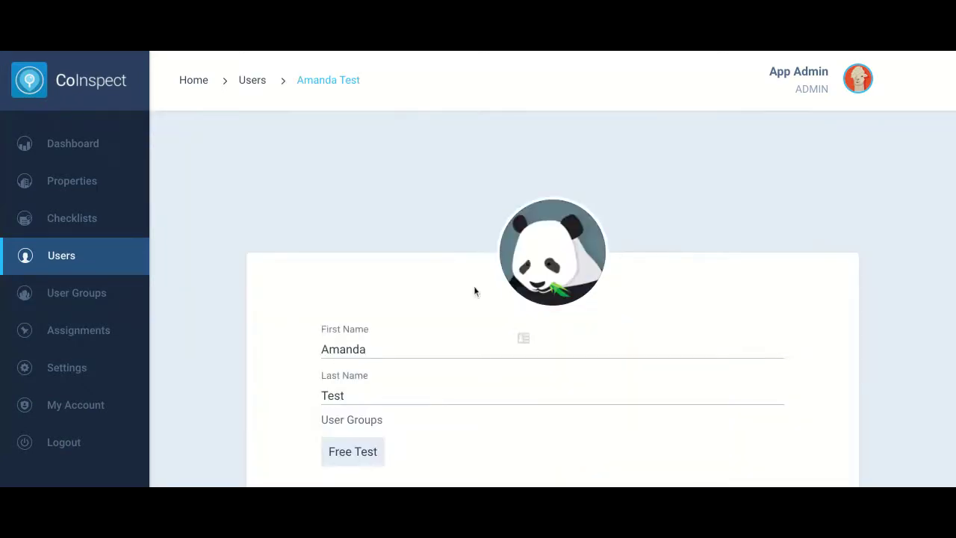
scroll(473, 288, down, 3)
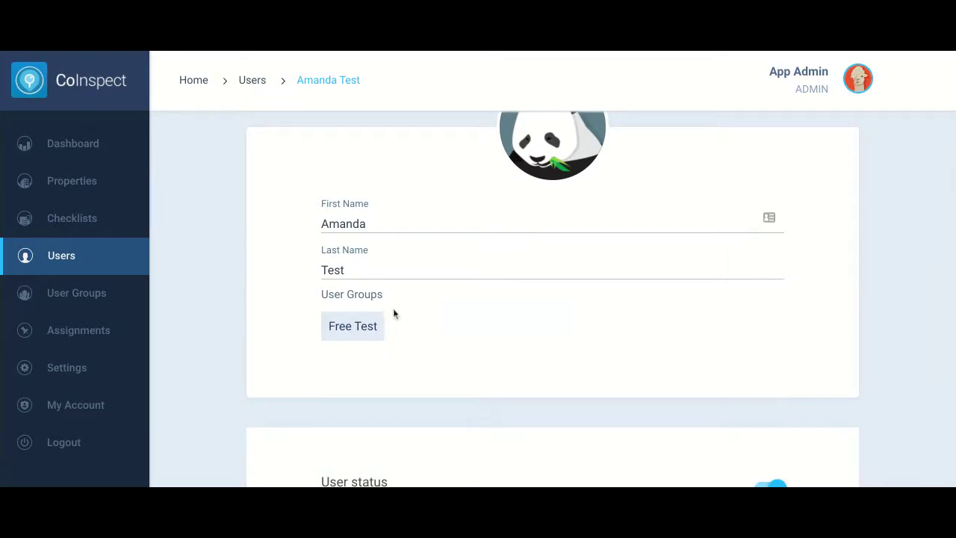
scroll(479, 351, down, 3)
scroll(479, 356, down, 3)
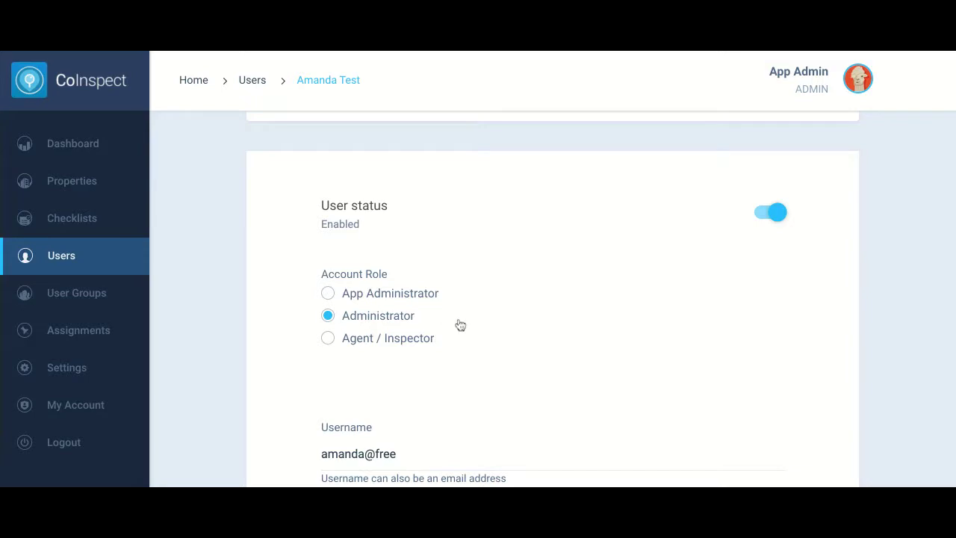
click(328, 293)
click(328, 316)
click(329, 295)
click(329, 317)
scroll(578, 366, down, 3)
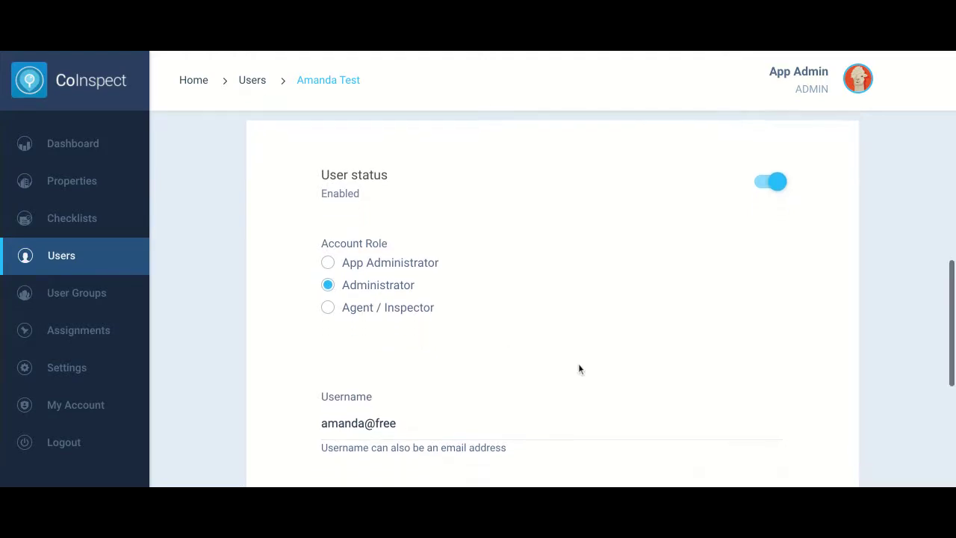
scroll(578, 368, down, 4)
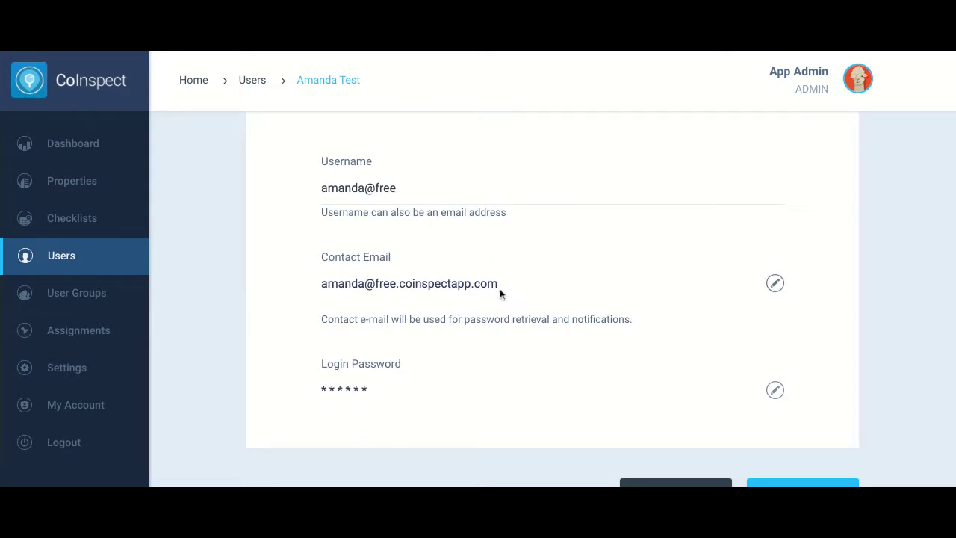
Enter and verify a new login password for the test user, then save the profile
scroll(481, 378, down, 1)
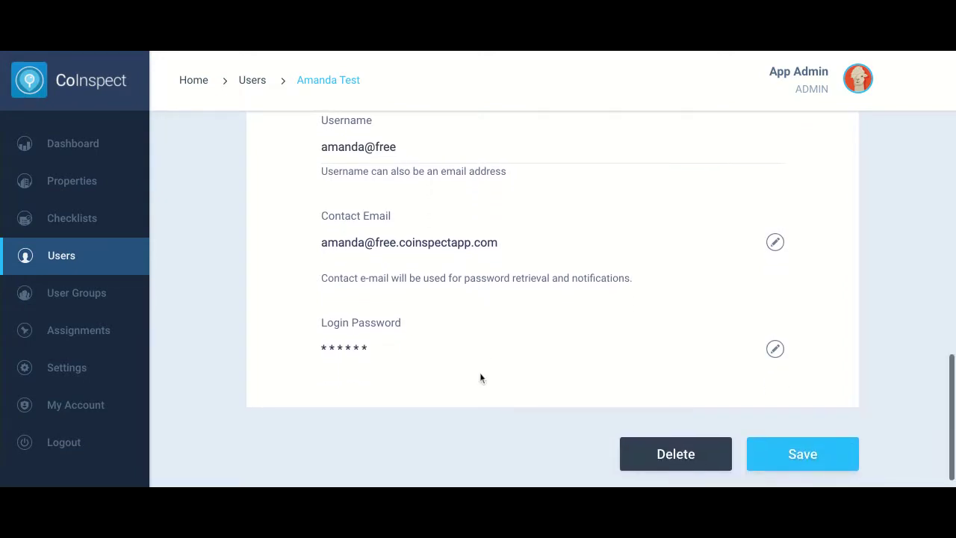
click(334, 349)
text(•••••••)
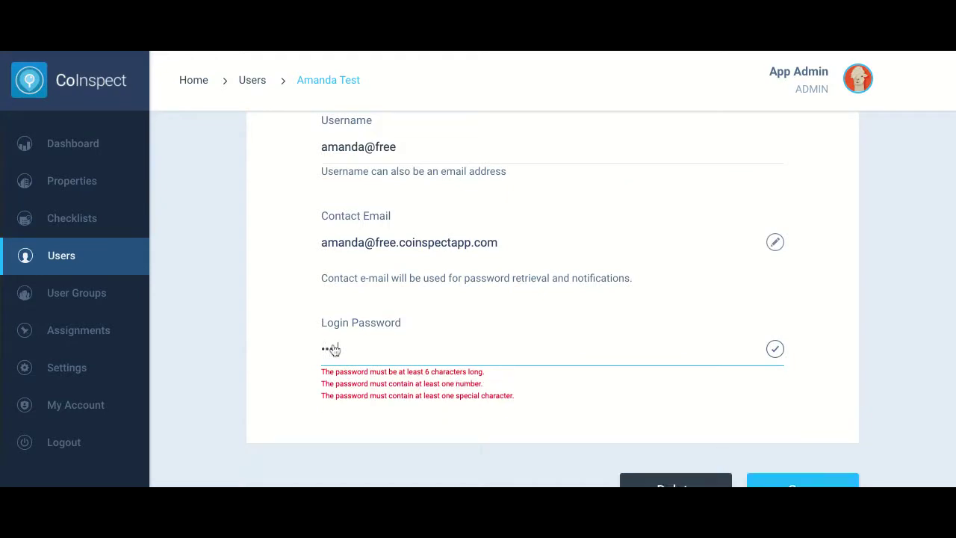
text(••••)
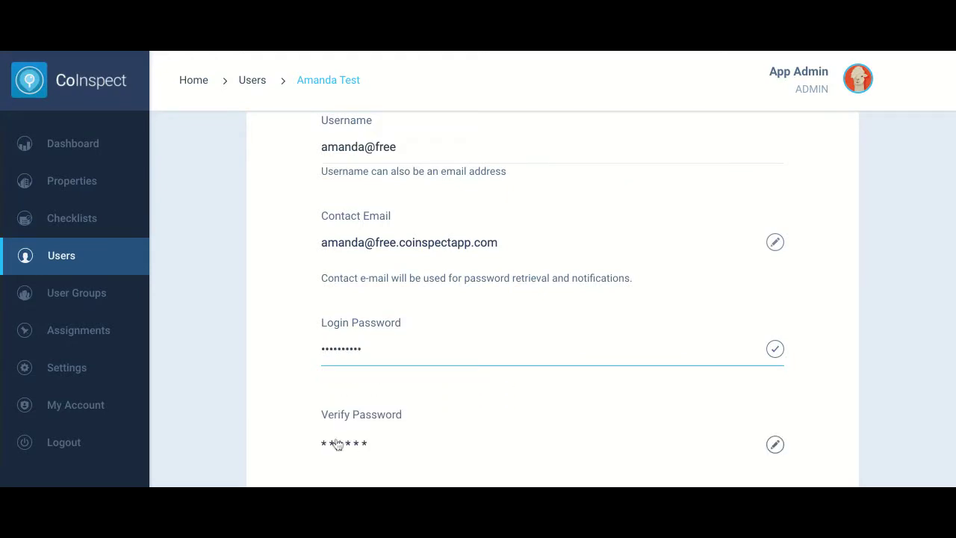
click(336, 444)
text(••••••••••)
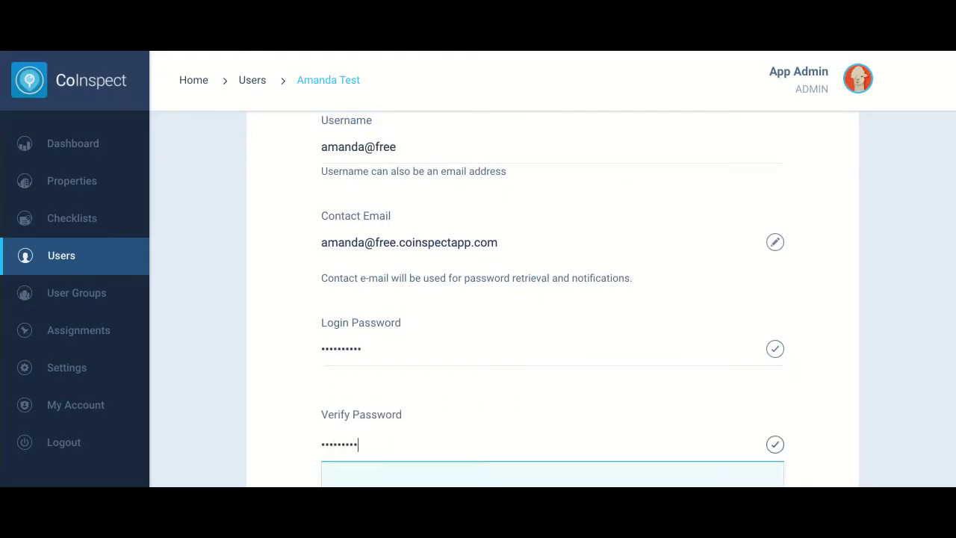
scroll(557, 396, down, 3)
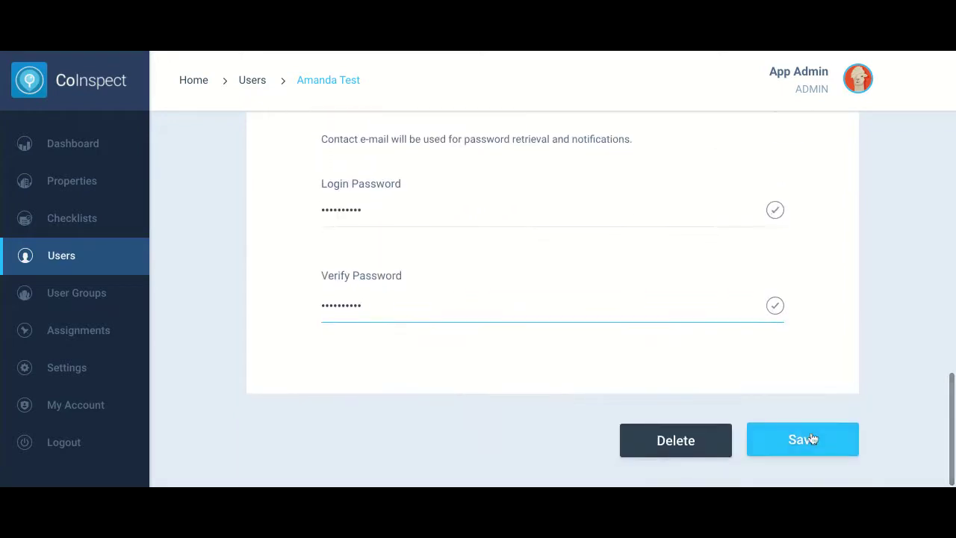
click(811, 440)
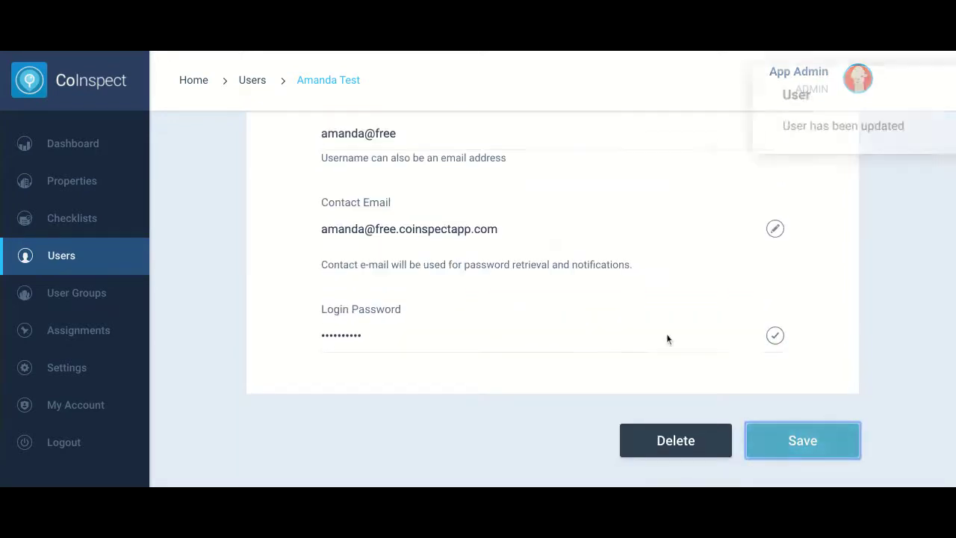
scroll(541, 326, up, 2)
scroll(541, 327, up, 4)
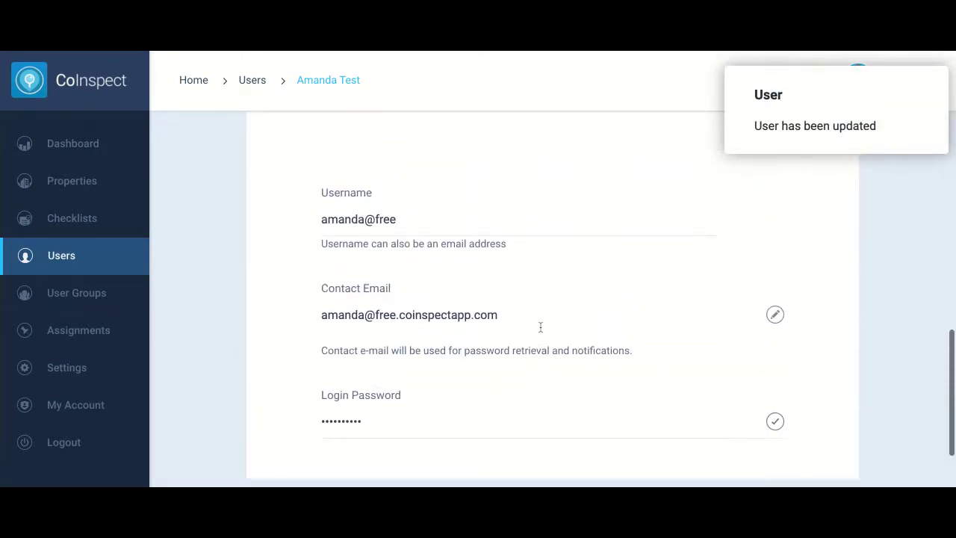
scroll(540, 326, up, 5)
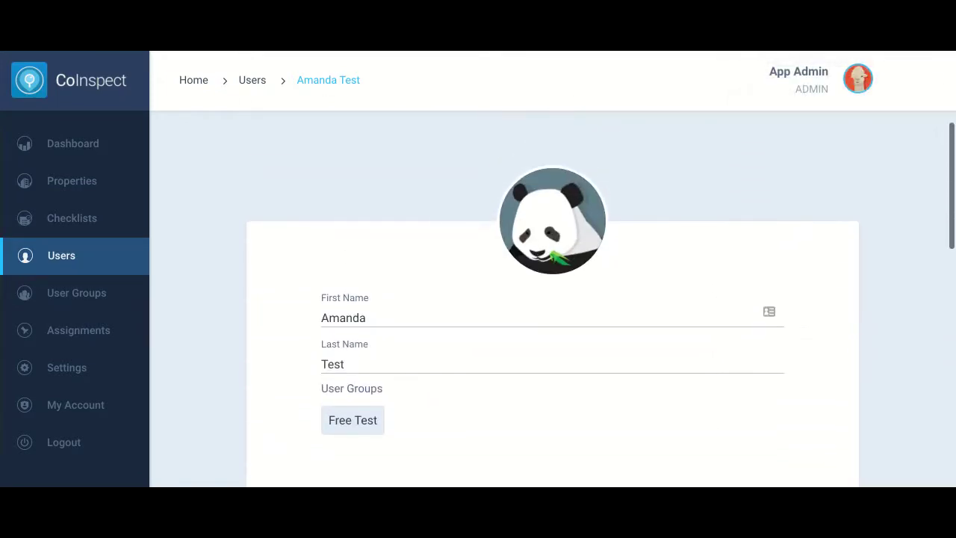
Search User Groups for 'free test' and open the Free Test group
click(69, 300)
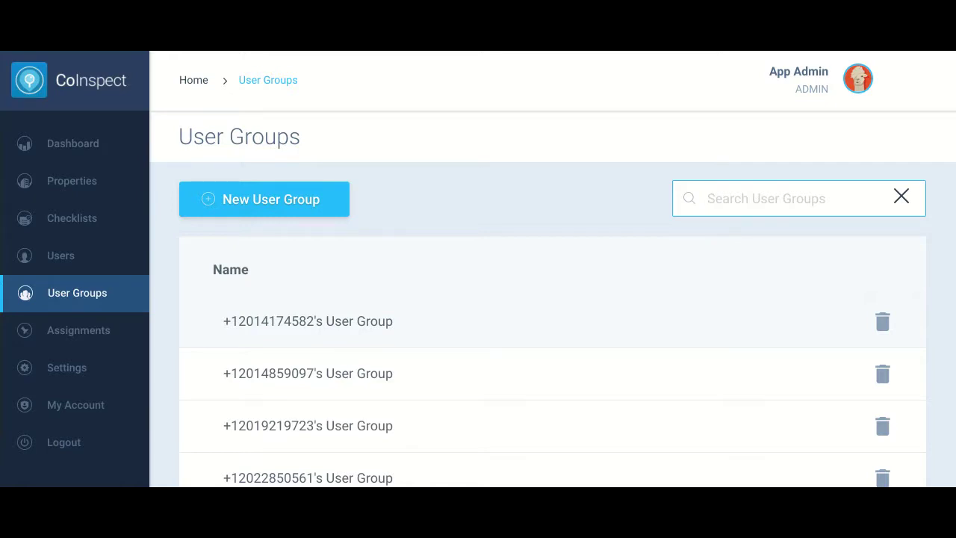
text(free test)
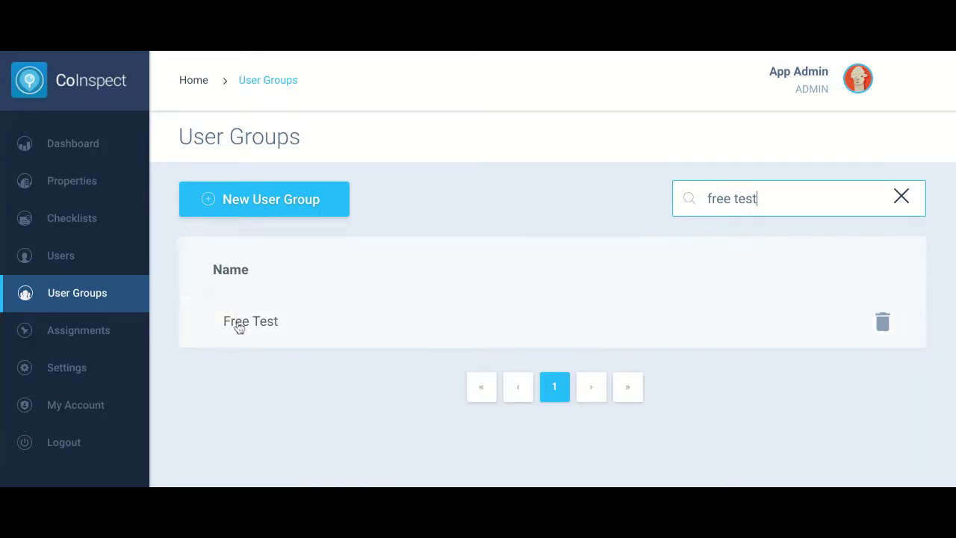
click(239, 324)
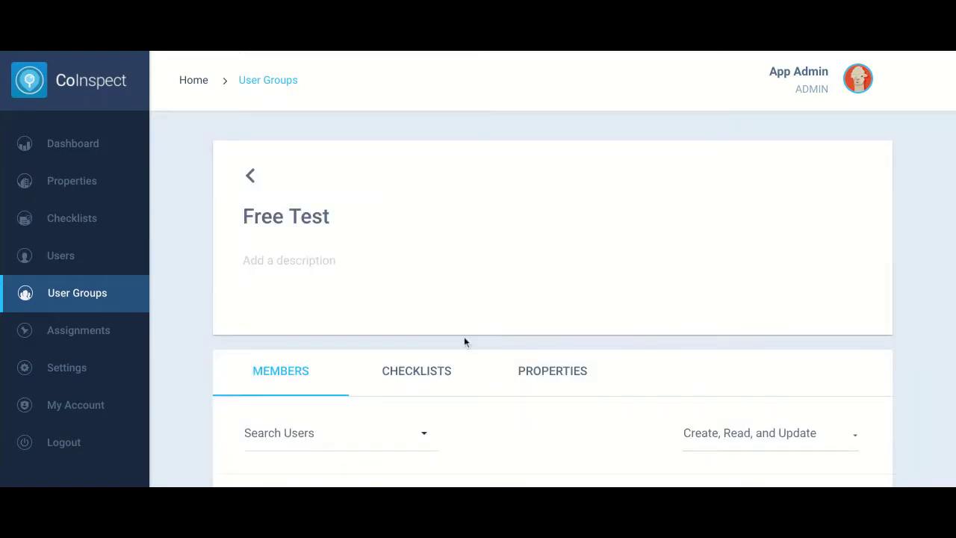
Review the Free Test group's checklists and properties, then return to its members
scroll(464, 343, down, 3)
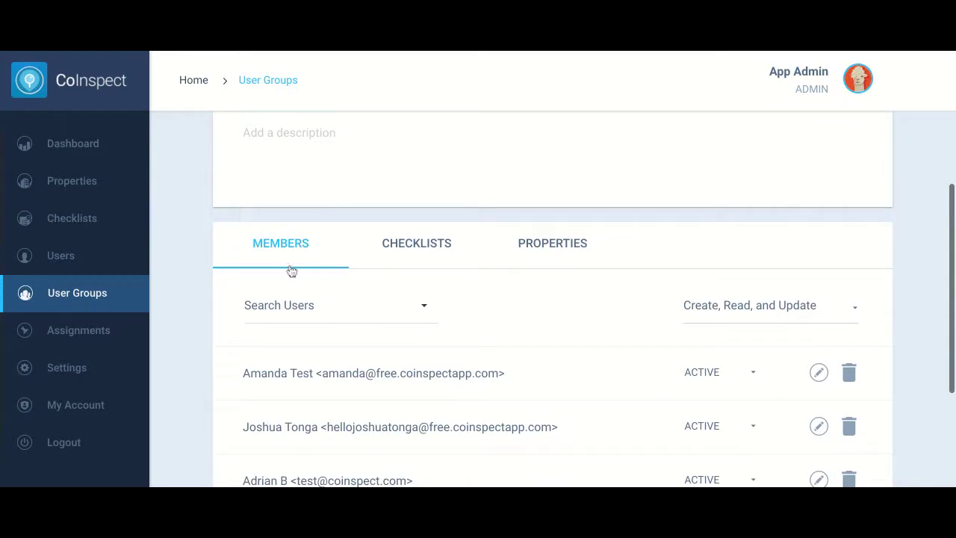
click(421, 252)
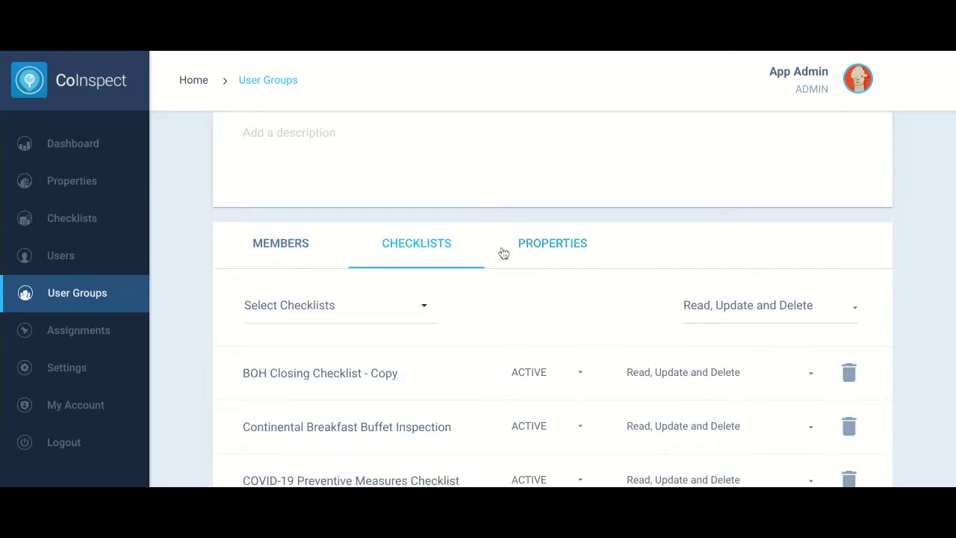
click(542, 246)
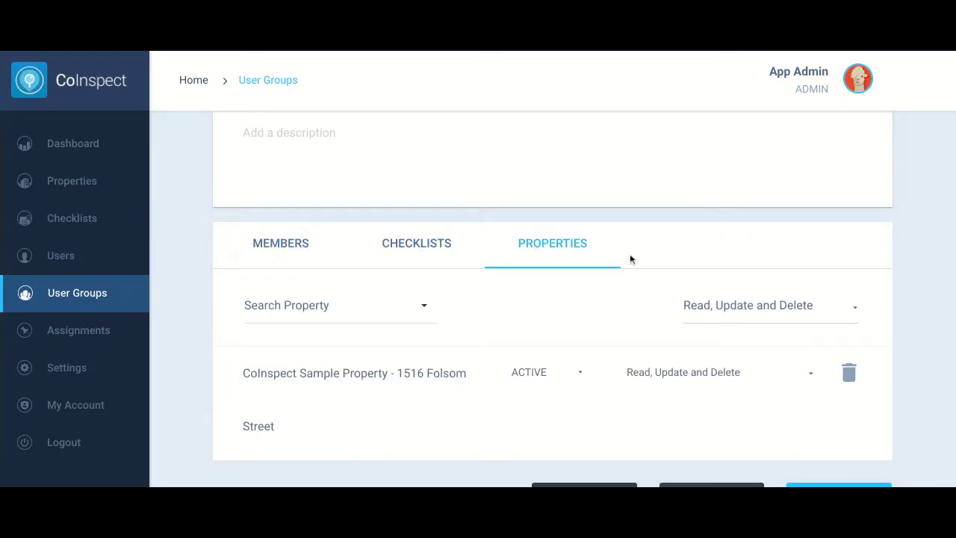
click(292, 254)
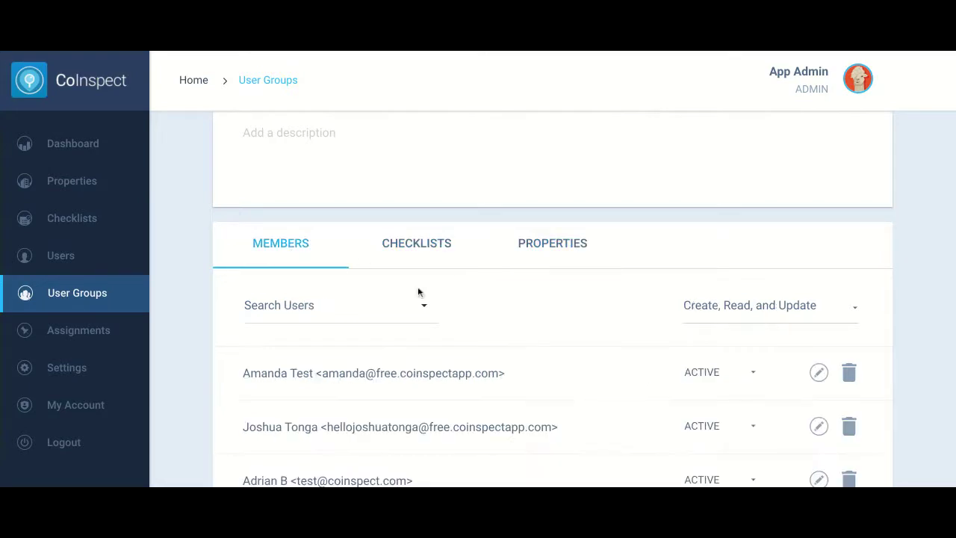
Add the first found user as a new member of Free Test
scroll(401, 299, down, 1)
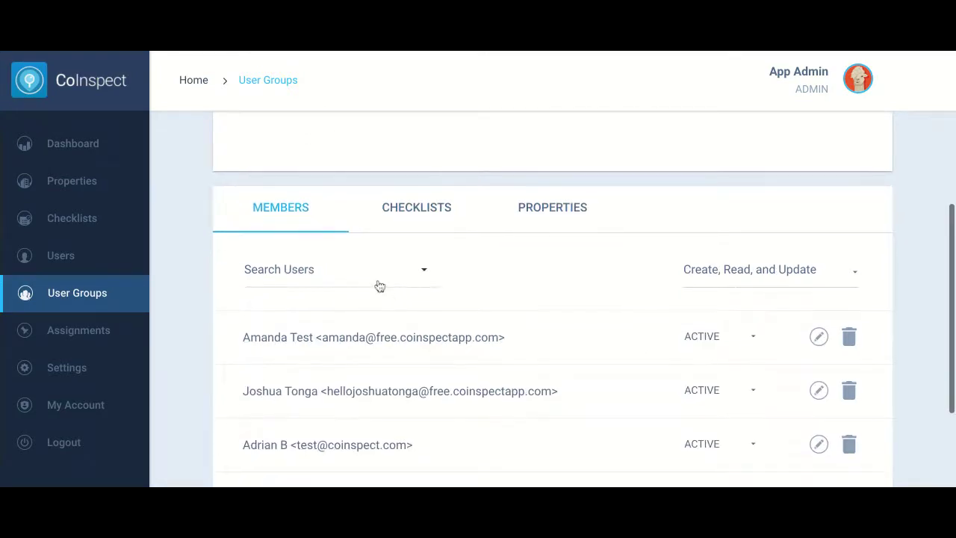
click(379, 285)
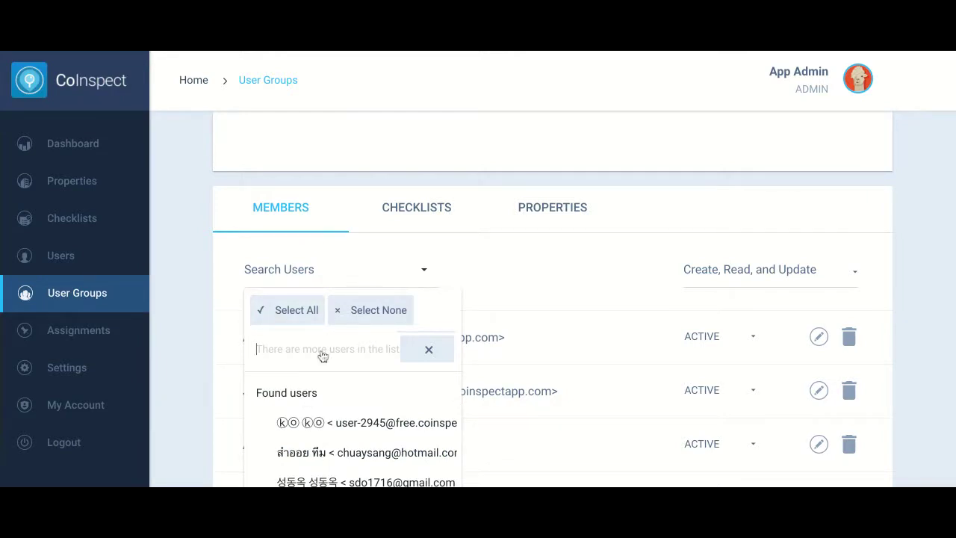
click(354, 434)
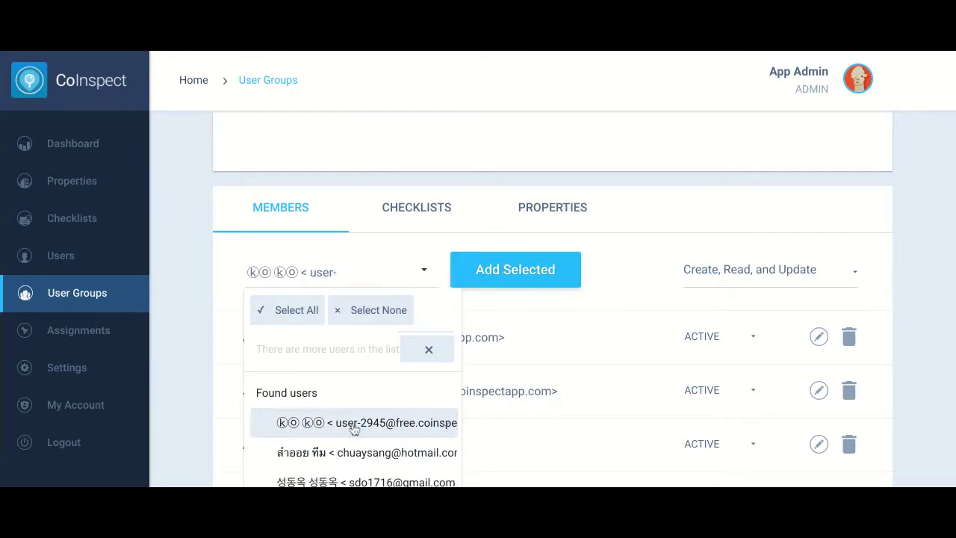
click(560, 273)
click(560, 274)
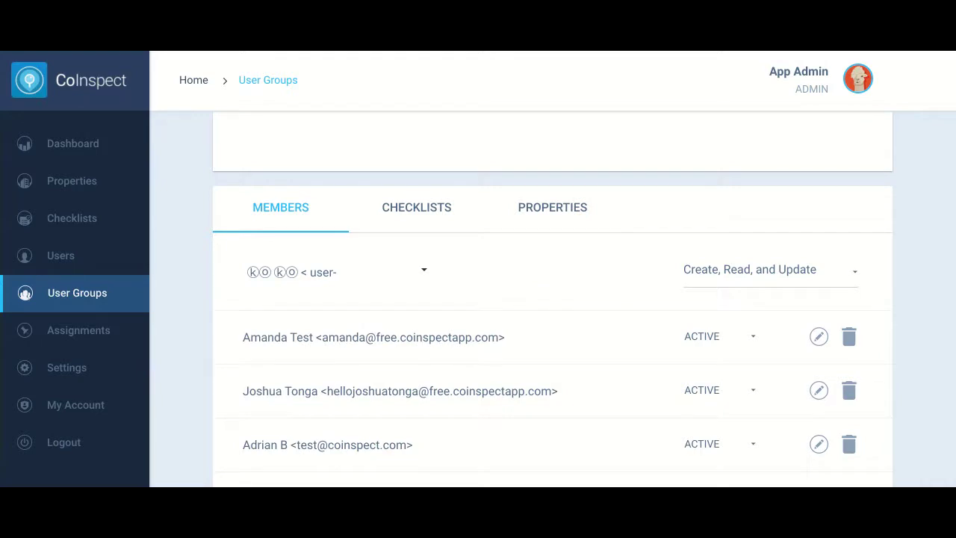
scroll(628, 364, down, 5)
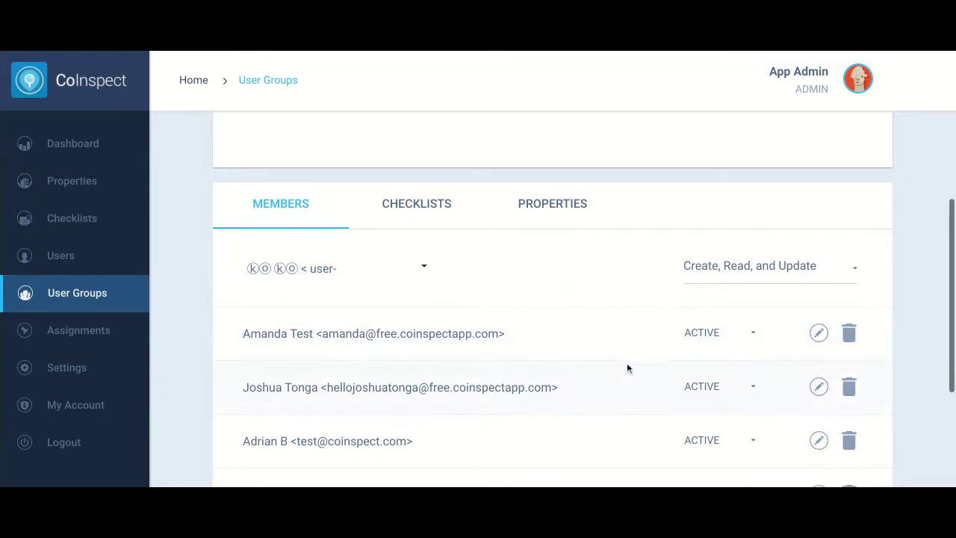
Delete the last Free Test member and confirm, marking that membership ARCHIVED
click(849, 372)
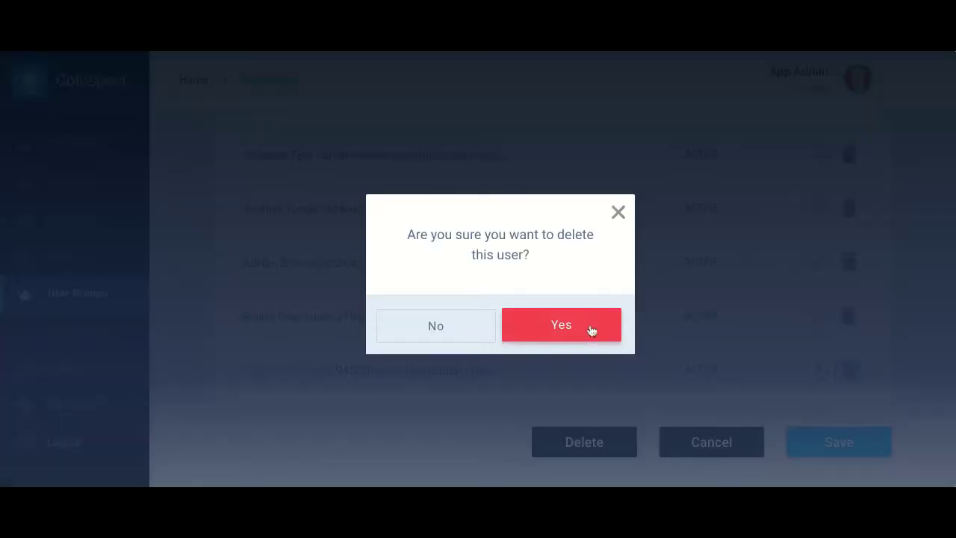
click(591, 330)
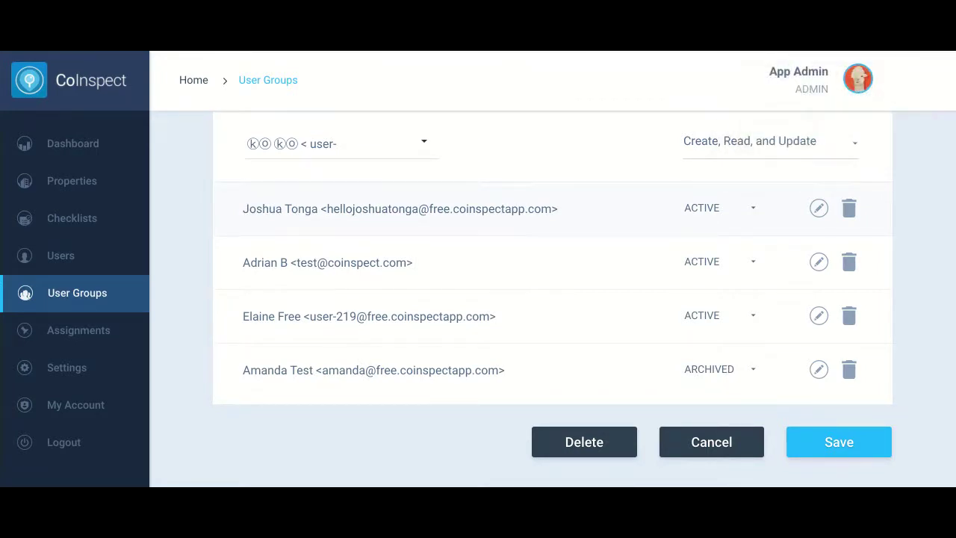
scroll(579, 189, up, 3)
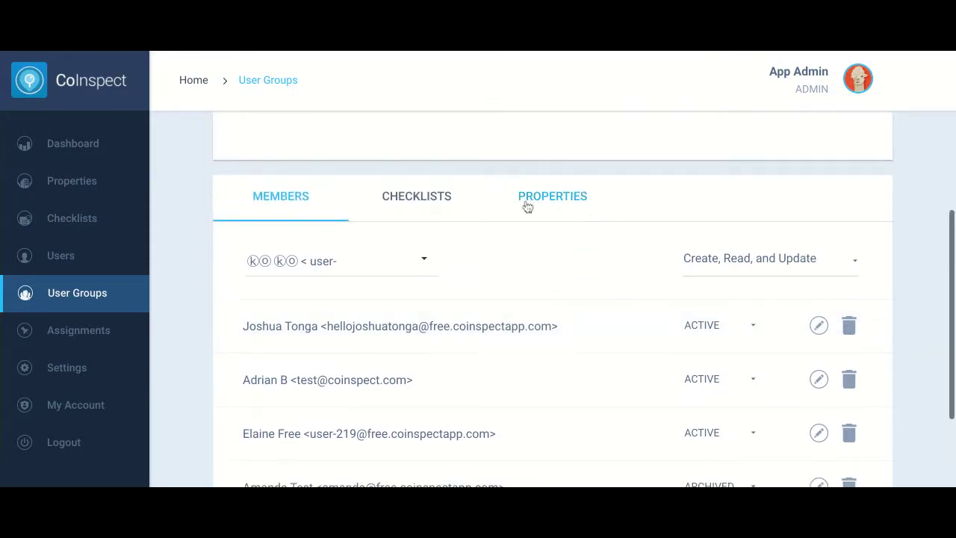
click(433, 200)
scroll(533, 295, down, 1)
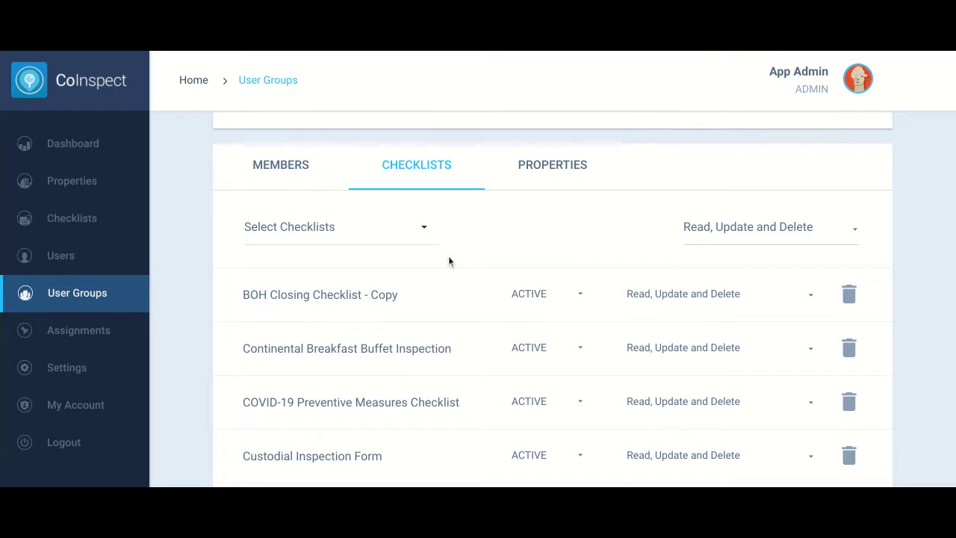
click(414, 243)
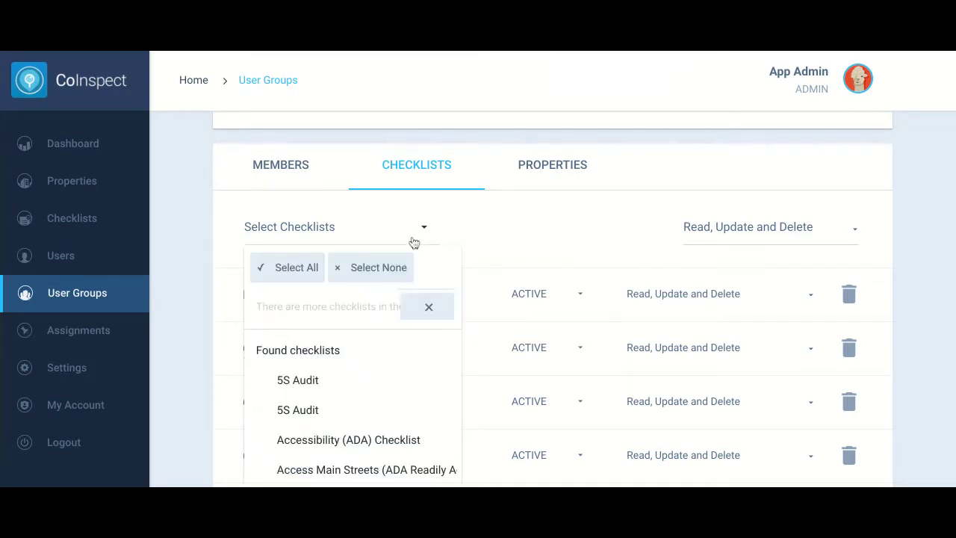
click(381, 386)
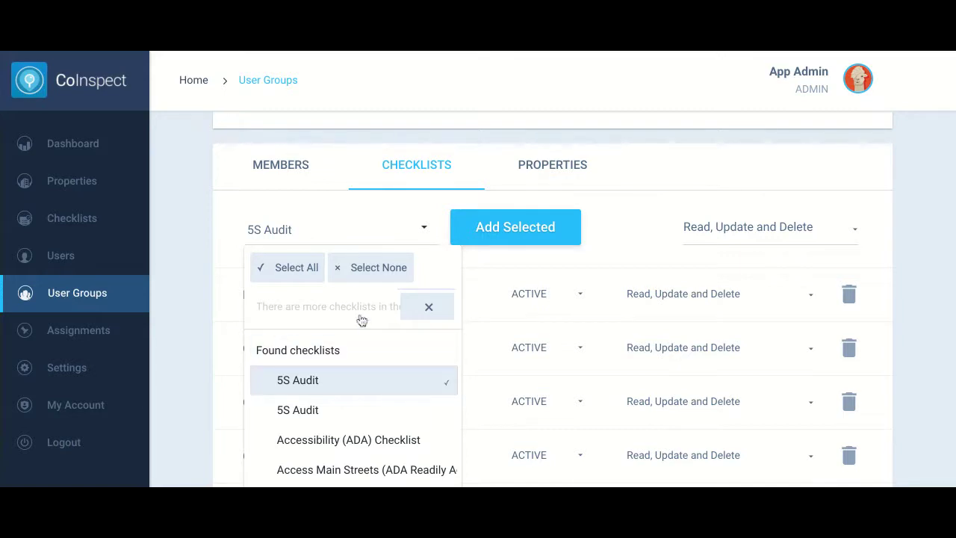
click(491, 238)
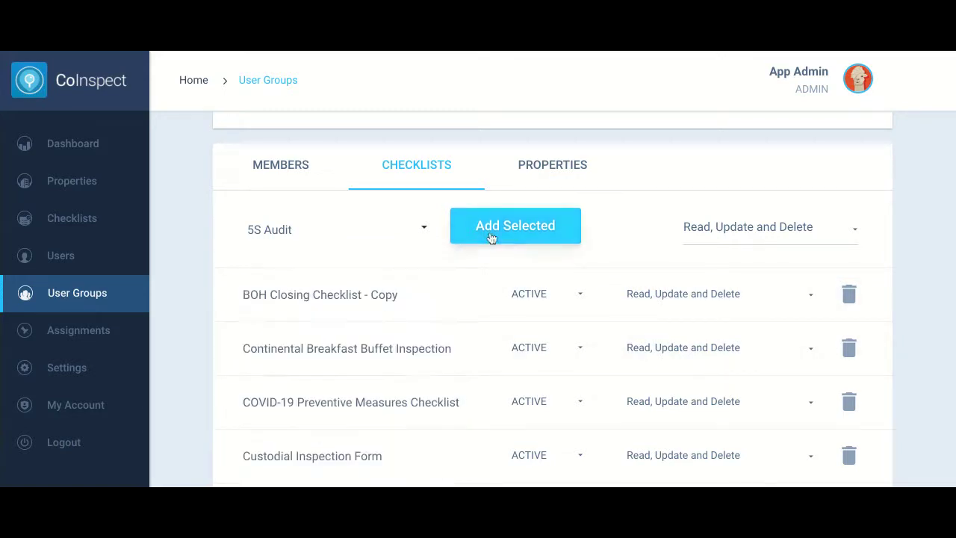
scroll(582, 269, down, 1)
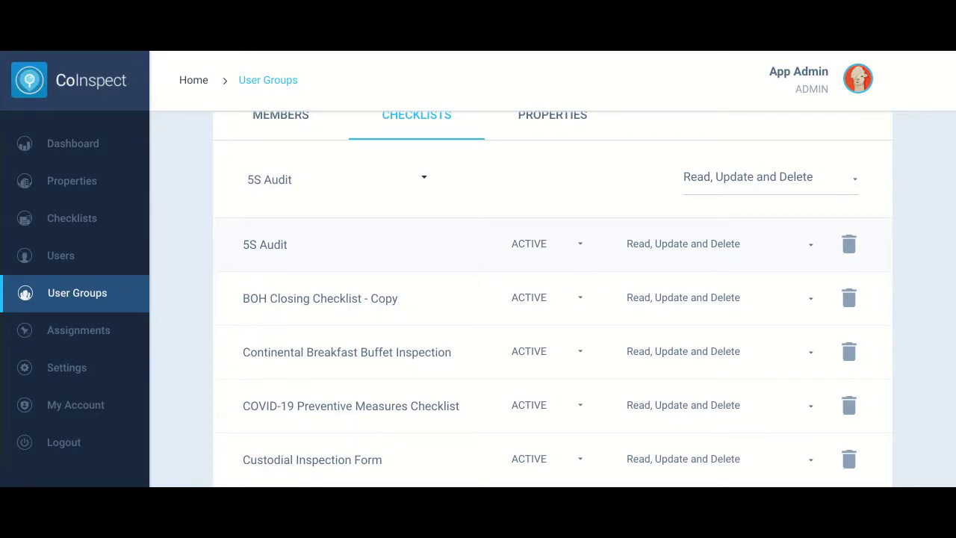
click(542, 263)
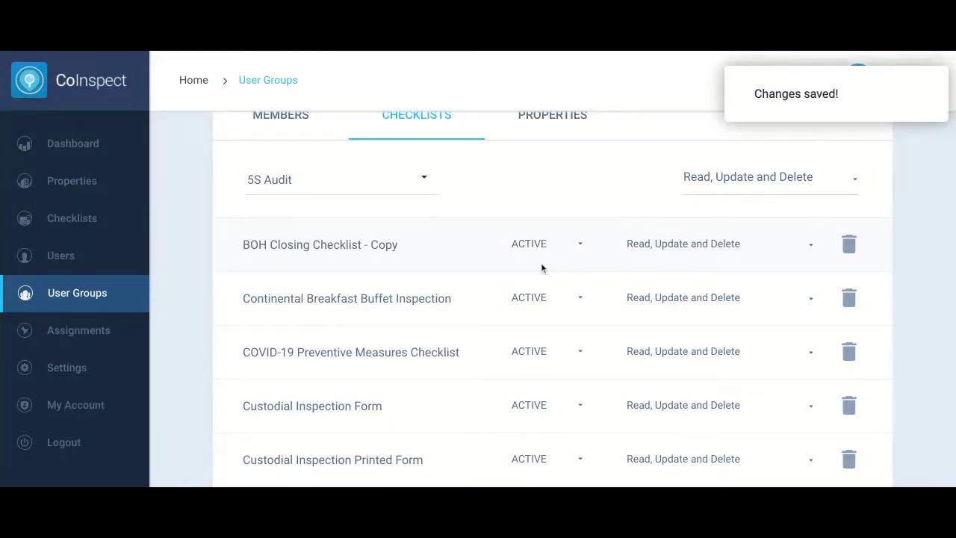
scroll(542, 264, up, 3)
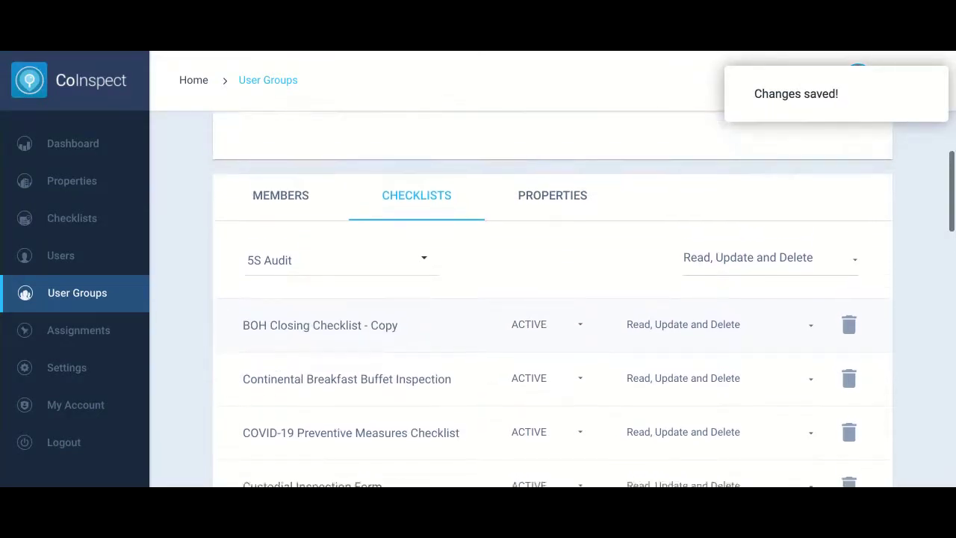
scroll(542, 264, up, 1)
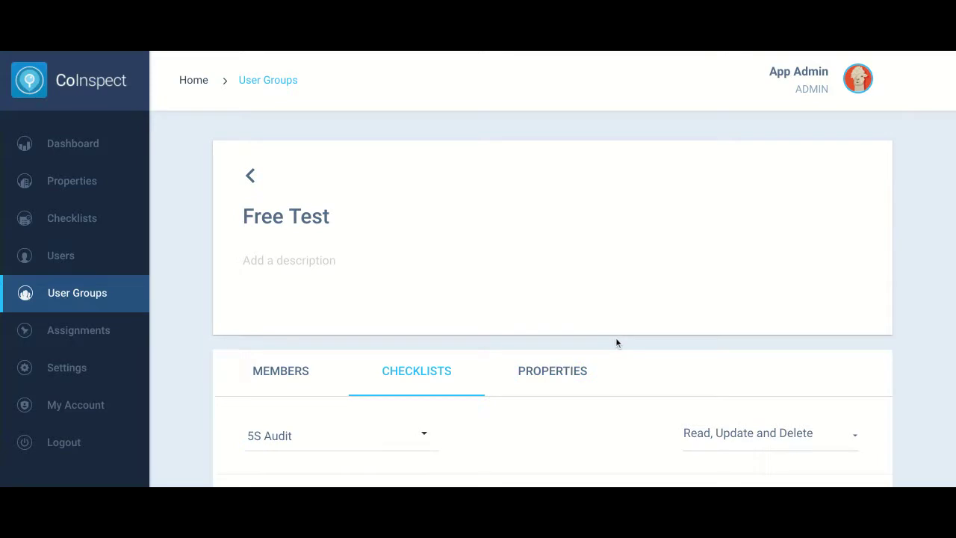
scroll(617, 343, down, 1)
Create a new user group named 'SF Store' and save it
click(124, 288)
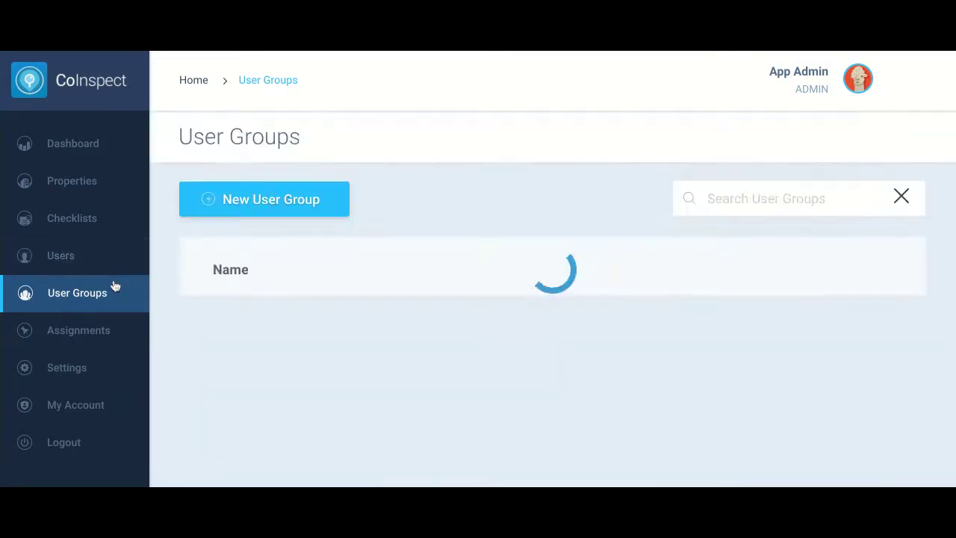
click(279, 209)
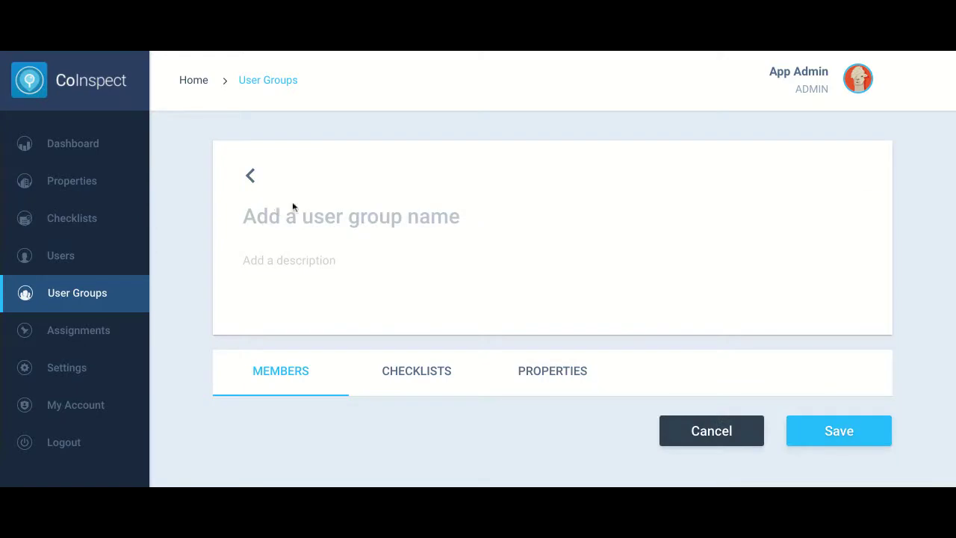
click(302, 224)
text(SF)
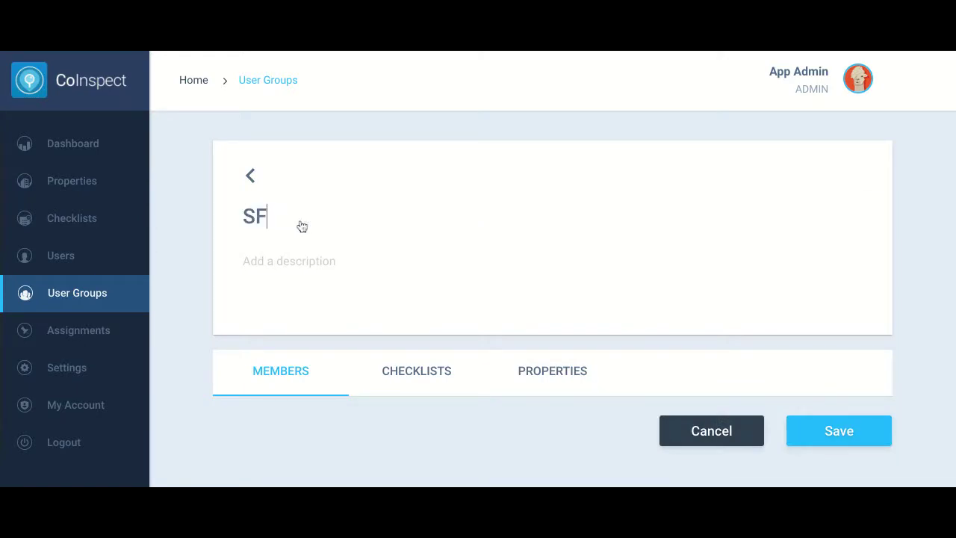
text( STore)
key(BackSpace)
key(BackSpace)
key(BackSpace)
key(BackSpace)
text(tore)
click(826, 447)
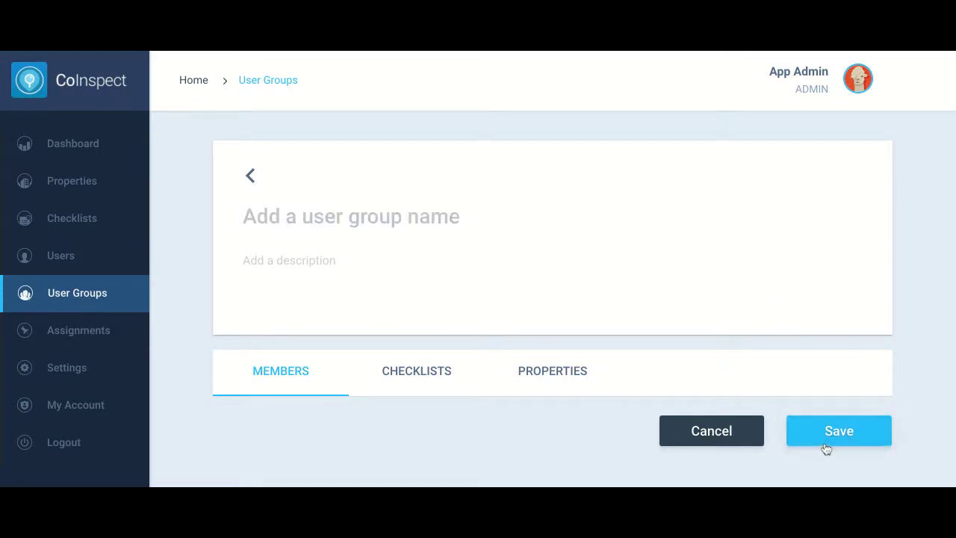
Search the member list for a test user by their e-mail address
scroll(732, 365, down, 2)
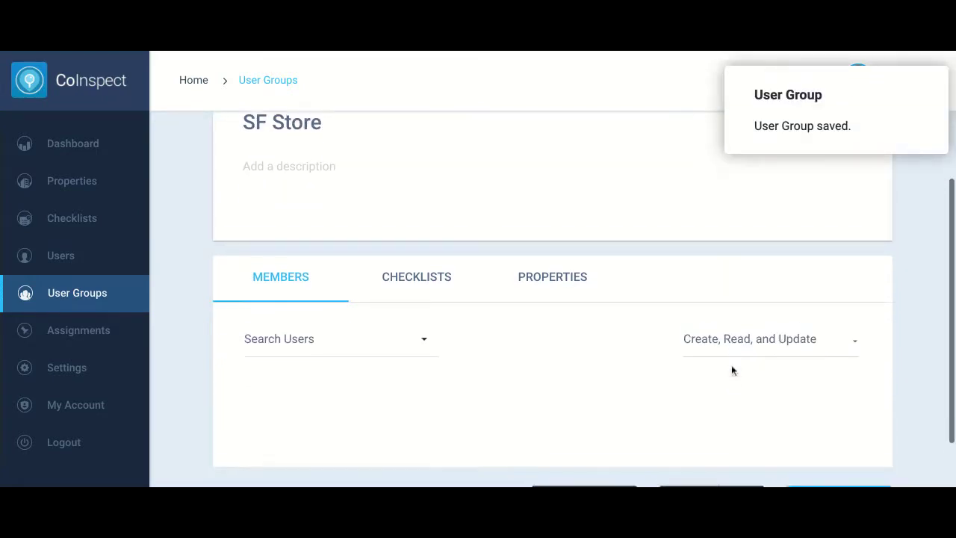
click(297, 337)
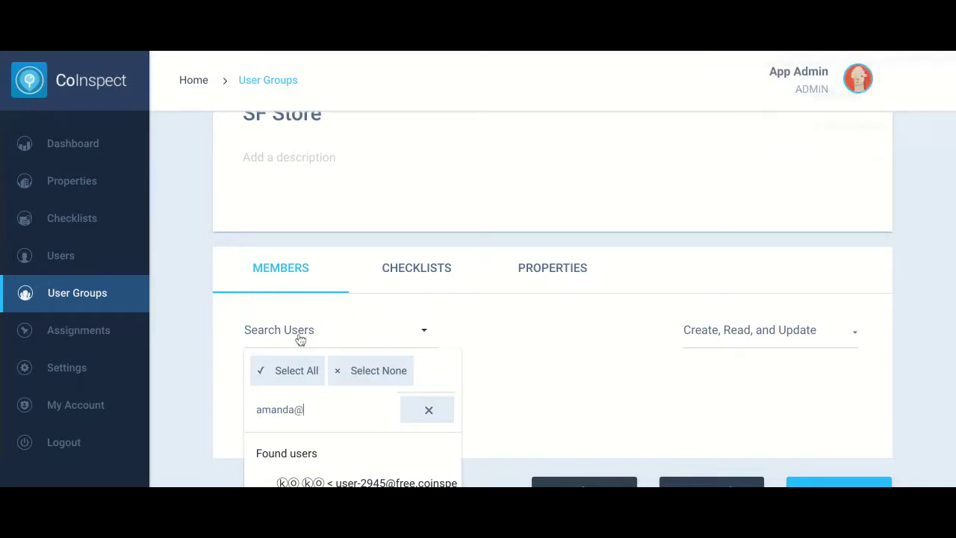
Add the matching test user as an SF Store member
scroll(414, 358, down, 1)
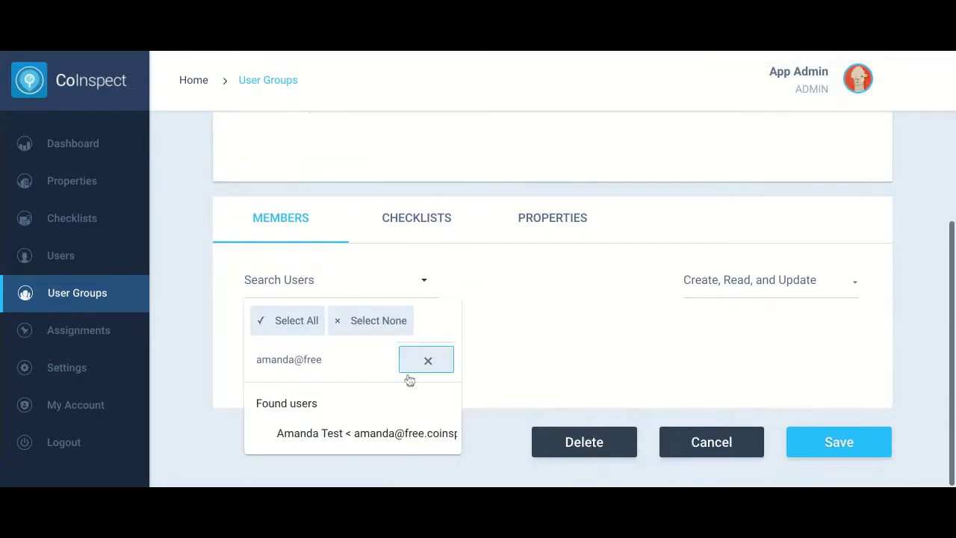
click(348, 443)
click(523, 280)
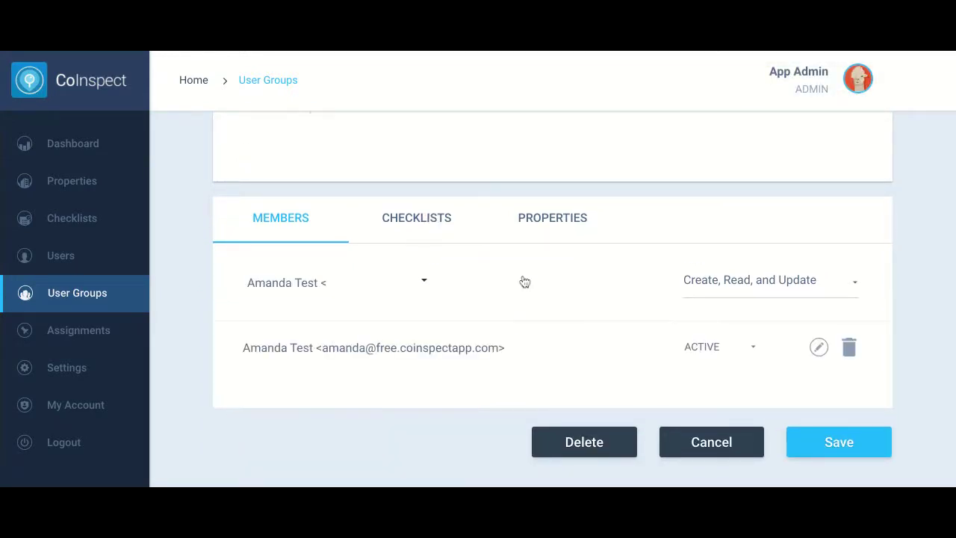
Assign the BOH Closing Checklist and the SF Store - 123 ABC Lane property to the group
click(428, 233)
click(412, 282)
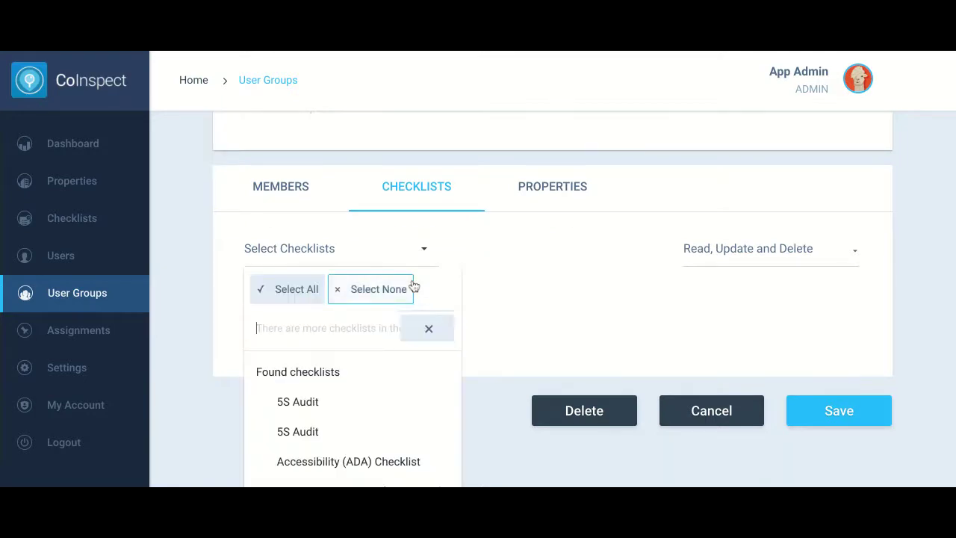
text(boh closing)
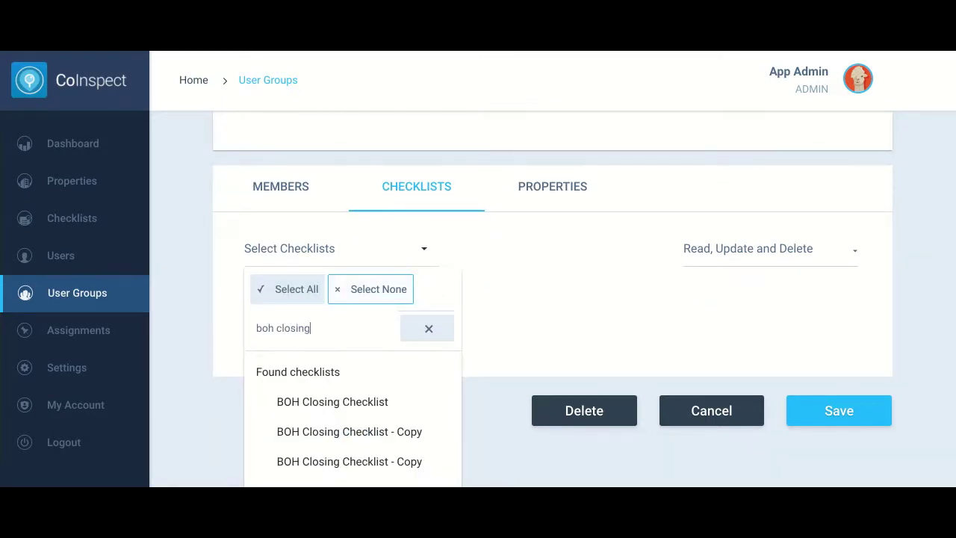
click(369, 405)
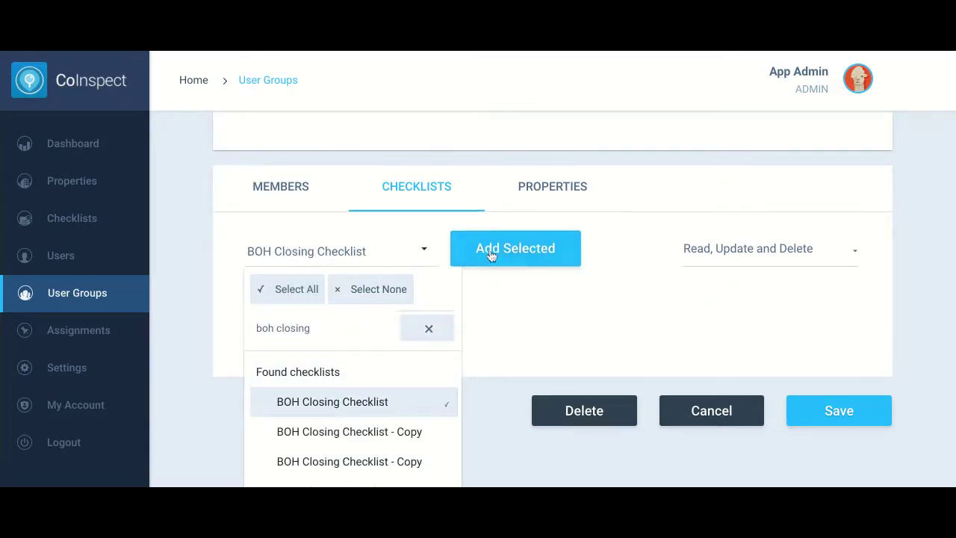
click(492, 256)
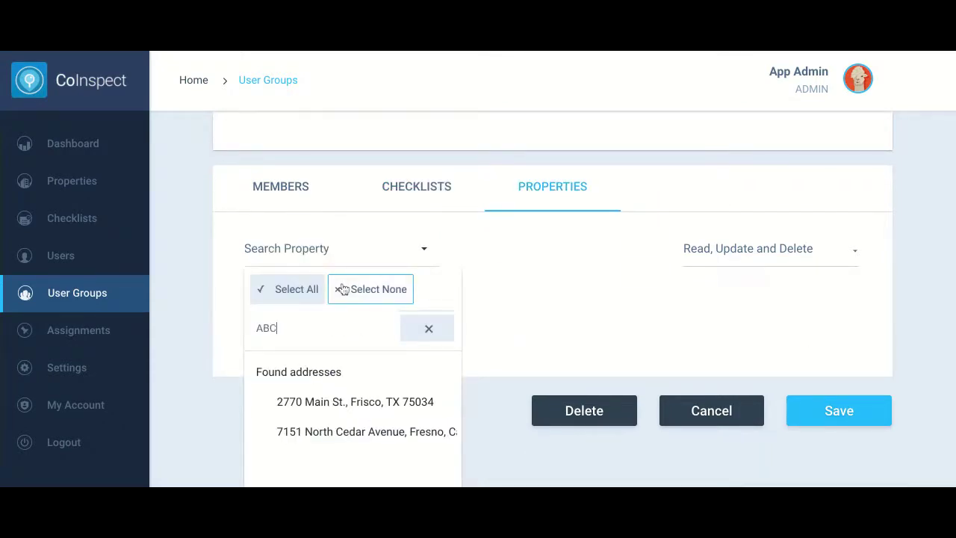
click(326, 463)
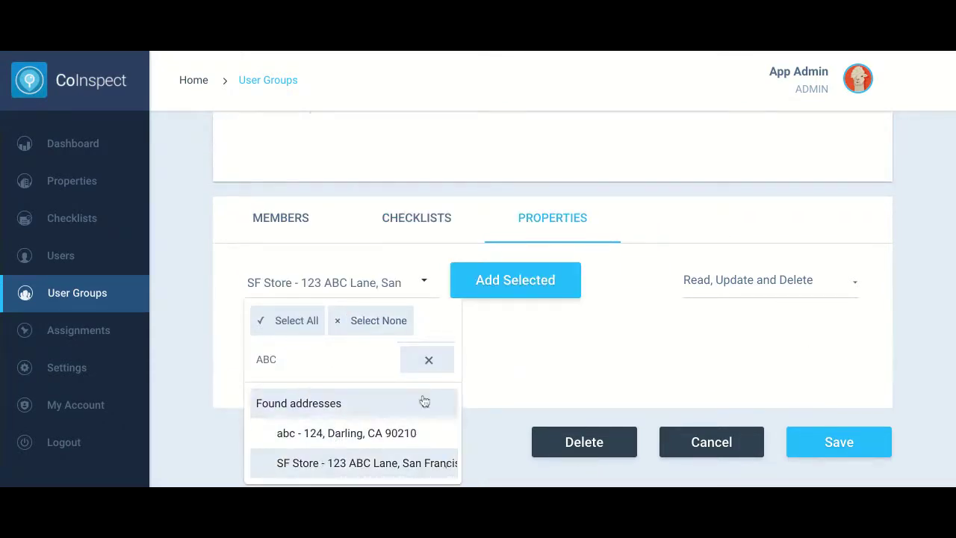
click(529, 298)
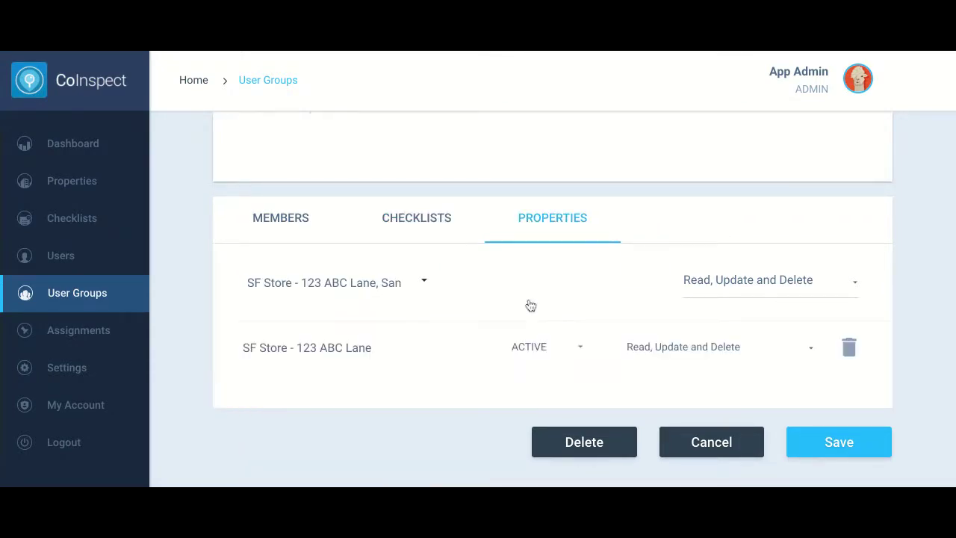
Save SF Store, verify its saved members, checklists and properties, then go to Assignments
click(851, 456)
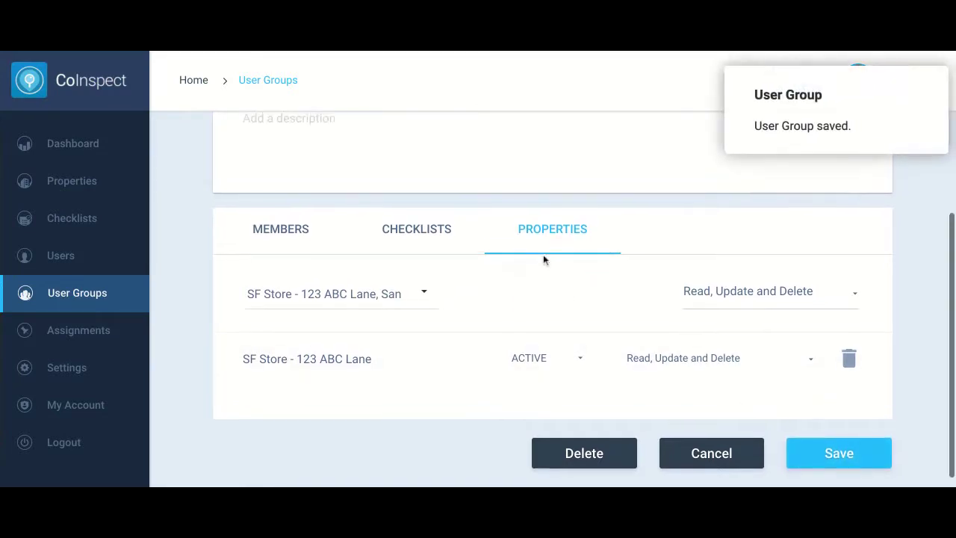
click(265, 357)
scroll(380, 346, down, 2)
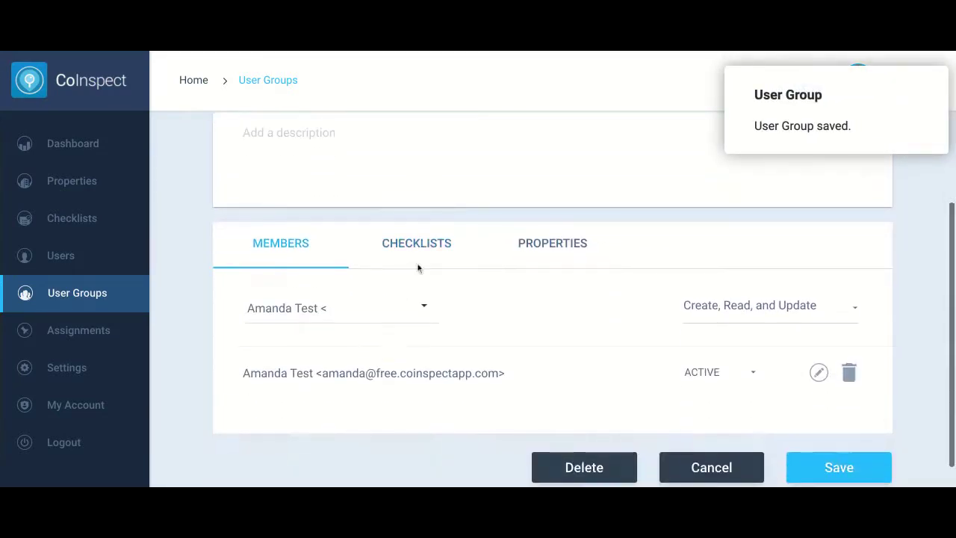
click(419, 263)
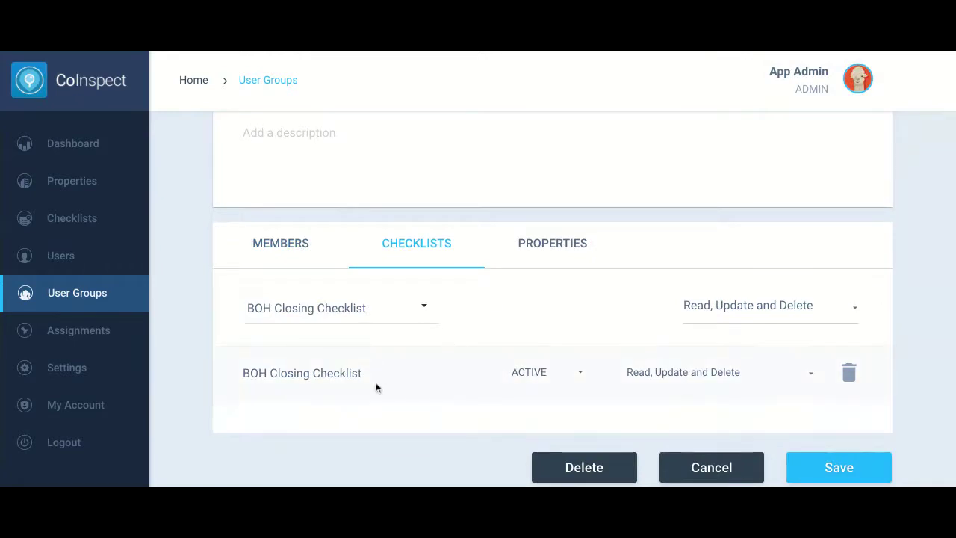
click(541, 247)
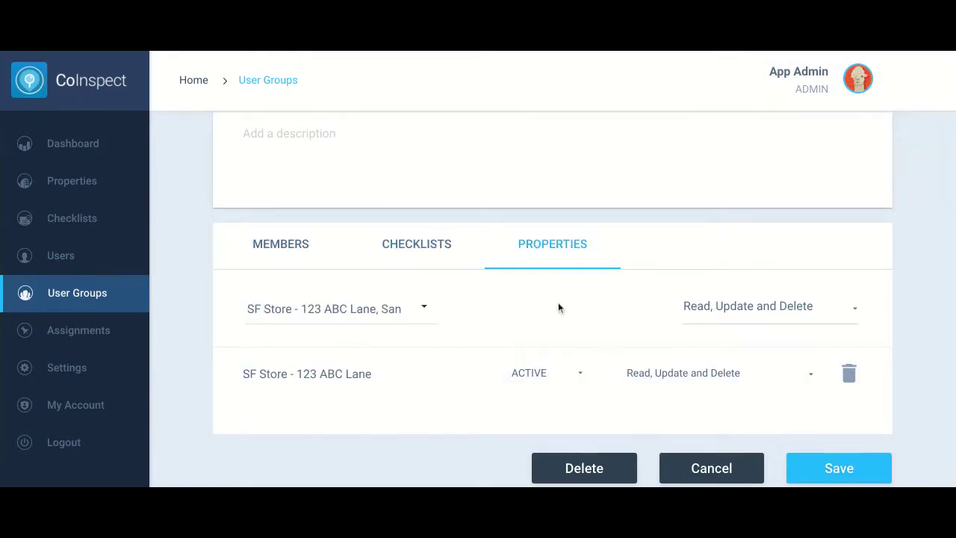
scroll(558, 307, up, 2)
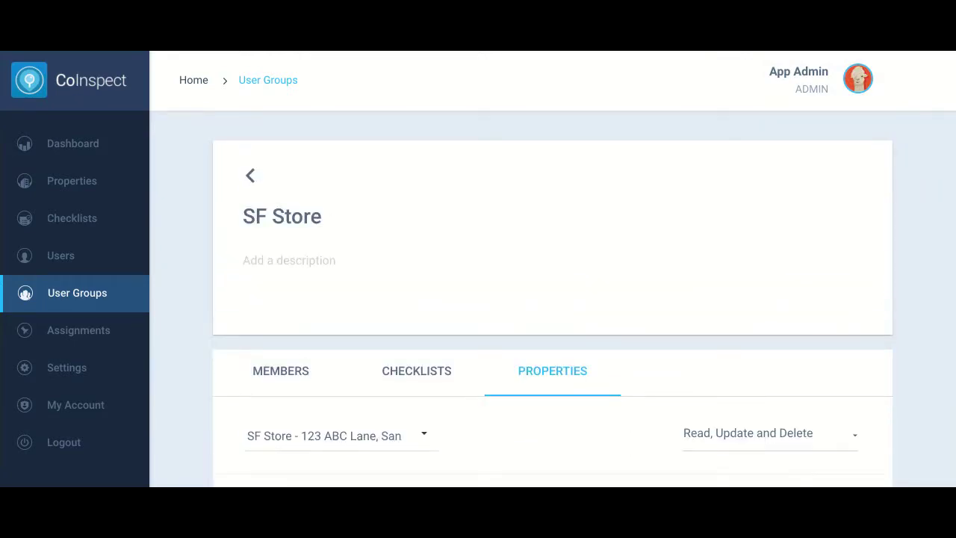
click(71, 340)
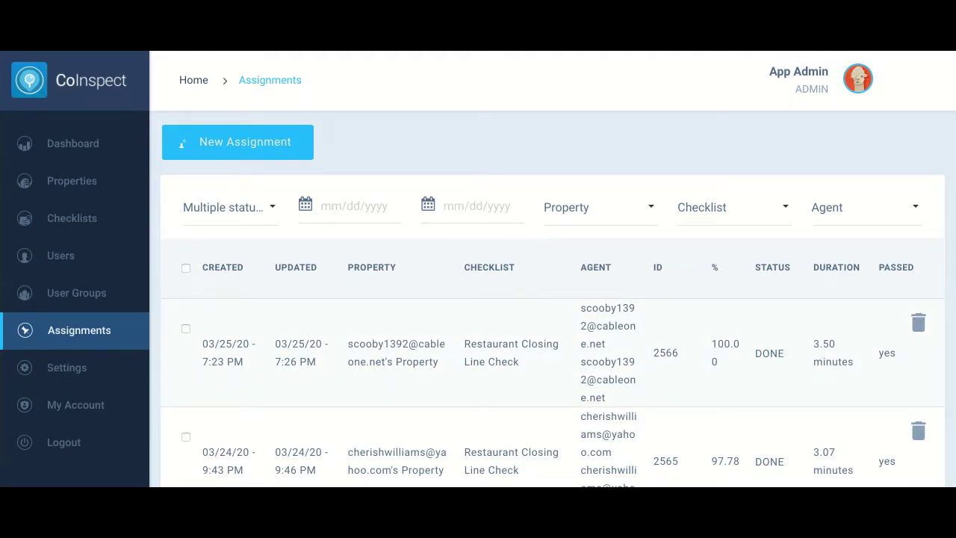
Filter assignments to one agent by name and open their Food Transfer Temperature Log inspection
scroll(402, 334, down, 1)
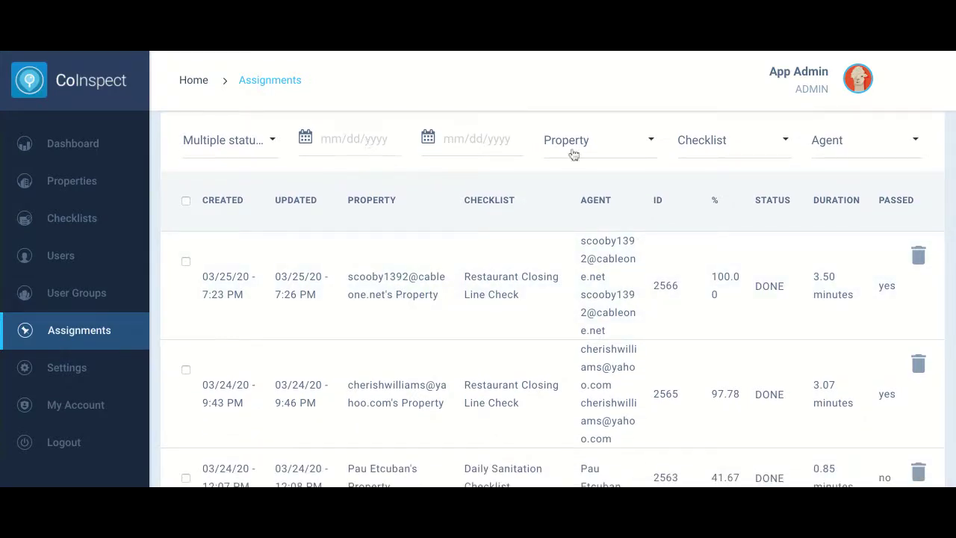
click(844, 149)
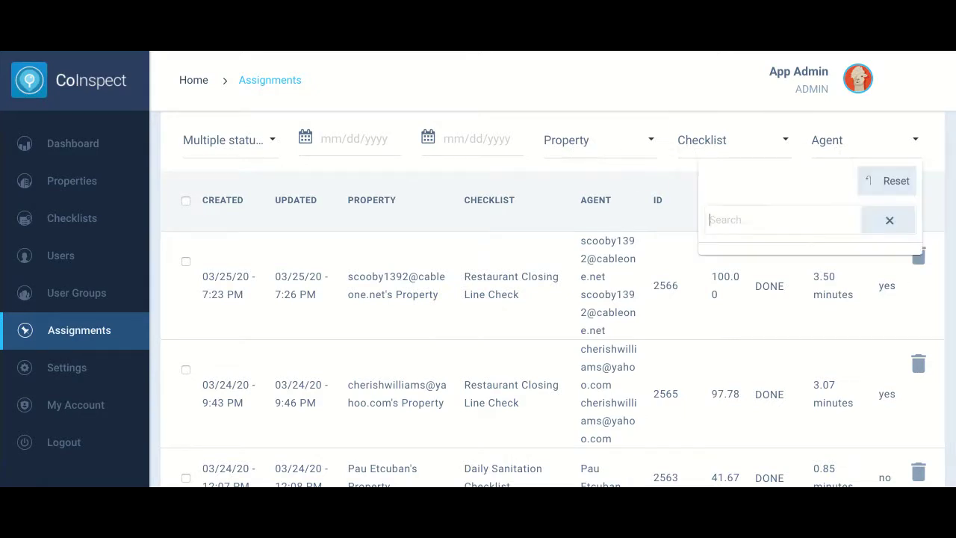
text(elaine)
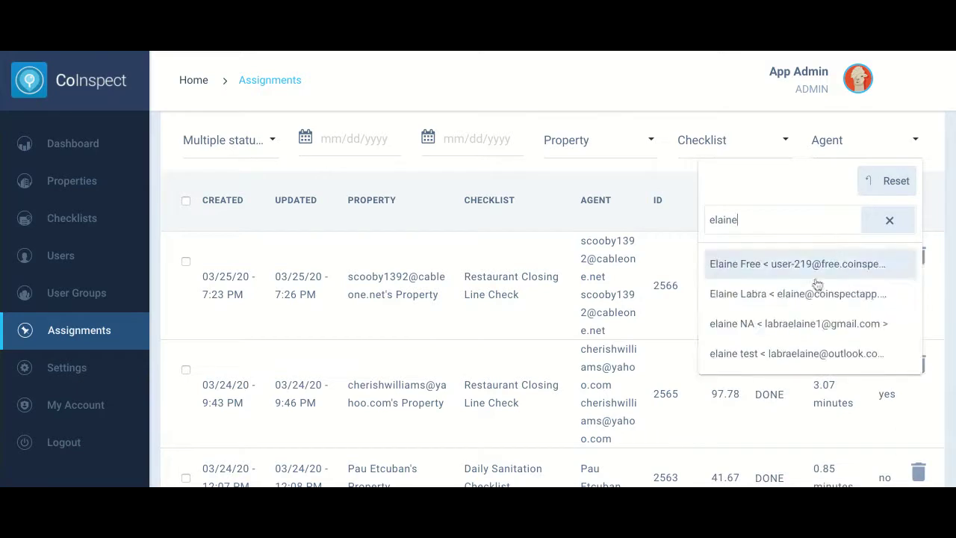
click(799, 266)
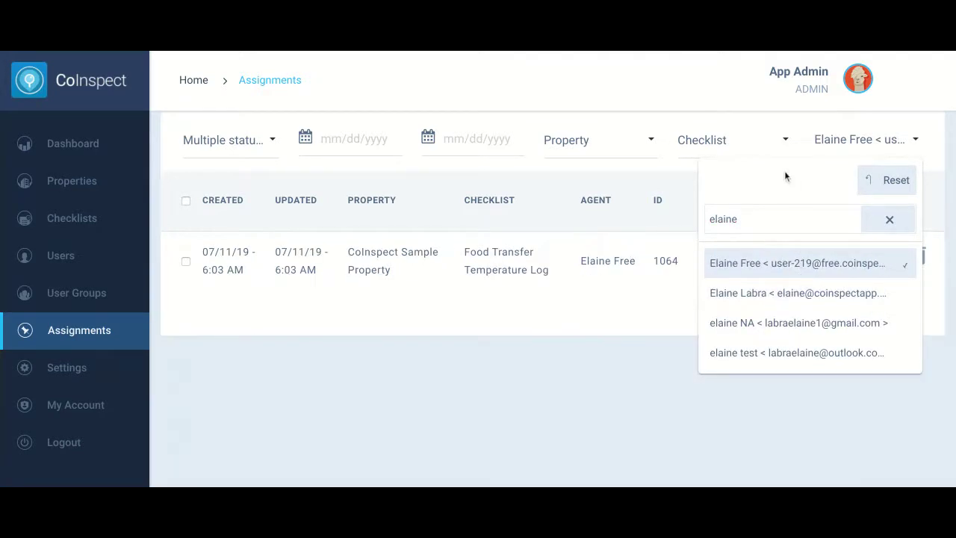
click(649, 341)
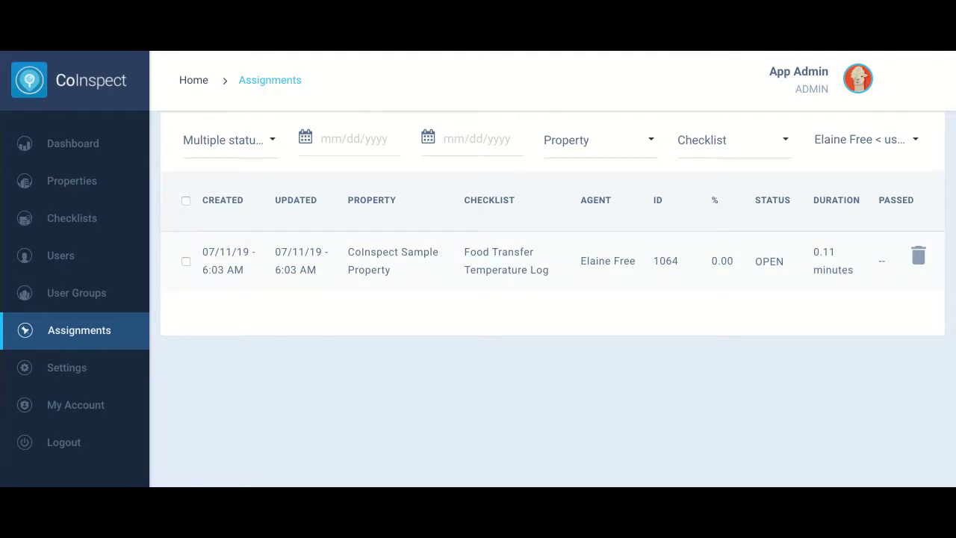
click(505, 272)
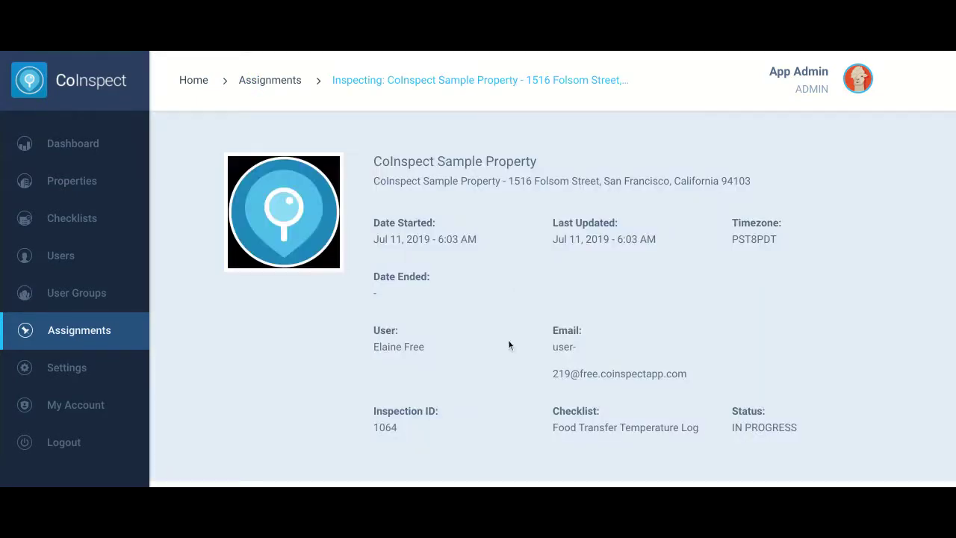
scroll(508, 345, down, 4)
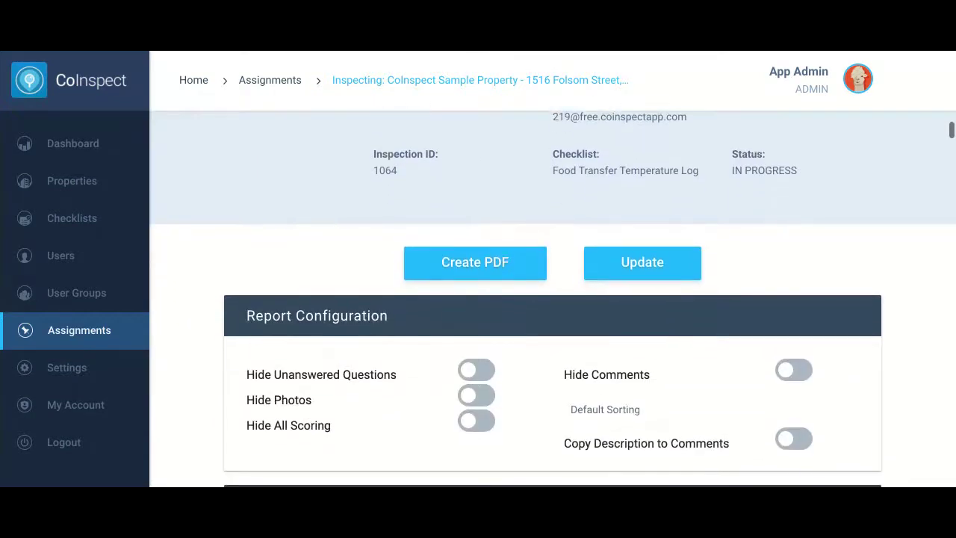
scroll(553, 298, down, 7)
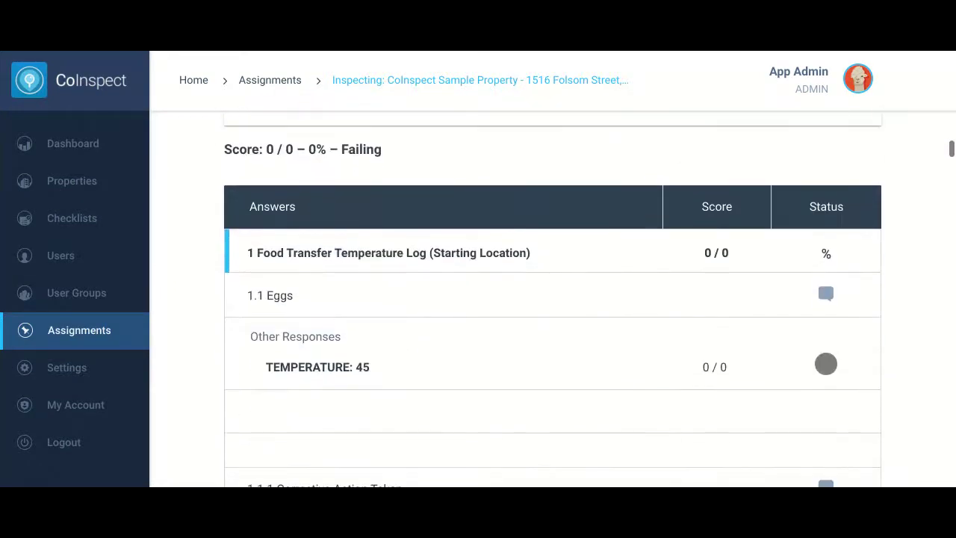
scroll(366, 299, down, 1)
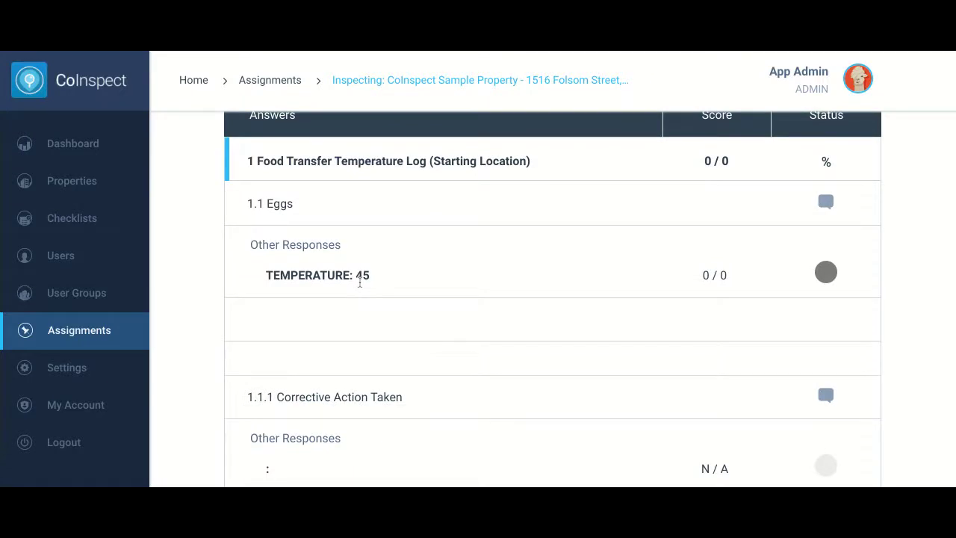
scroll(483, 335, up, 1)
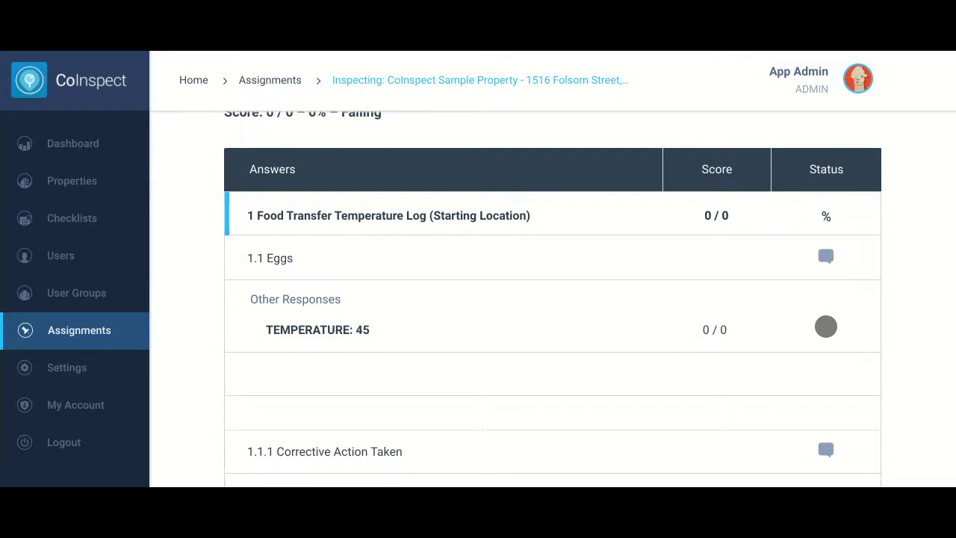
scroll(552, 299, up, 3)
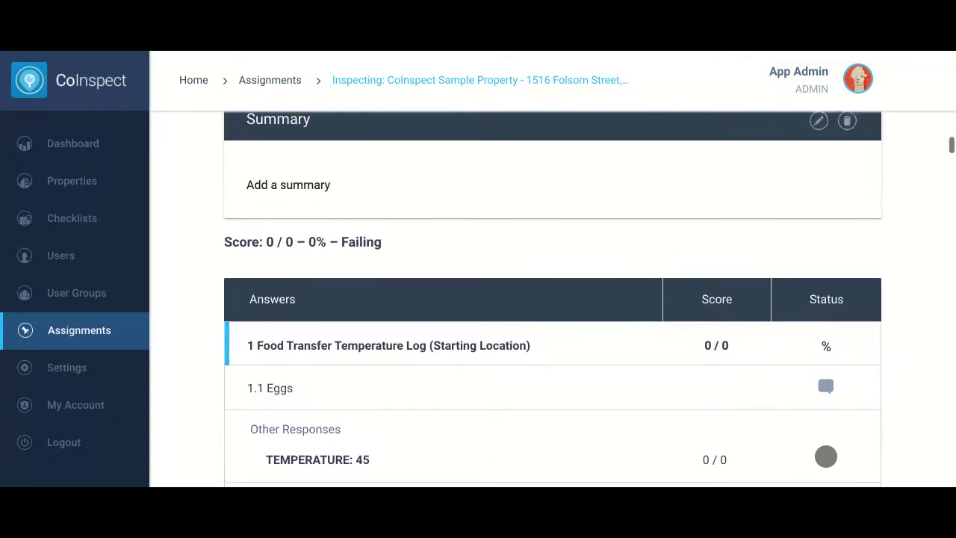
scroll(448, 369, up, 2)
scroll(448, 369, down, 1)
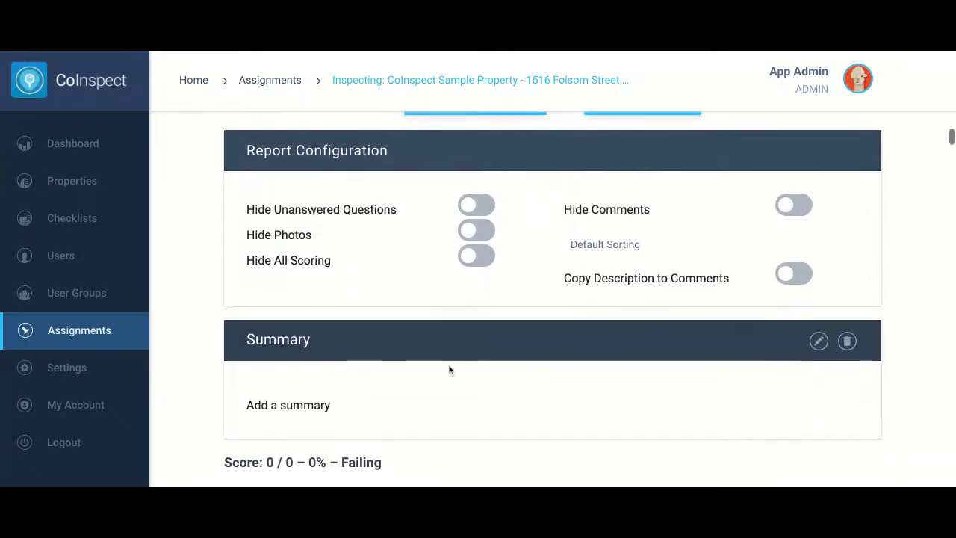
Write and save the summary 'This needs to be followed up on.' for the inspection
click(284, 410)
click(382, 399)
scroll(386, 402, down, 2)
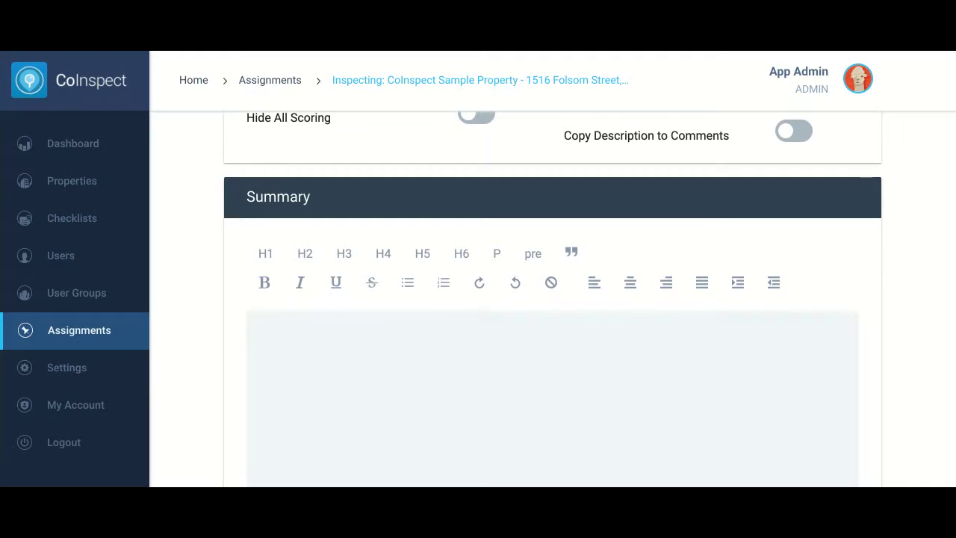
click(271, 324)
text(This ne)
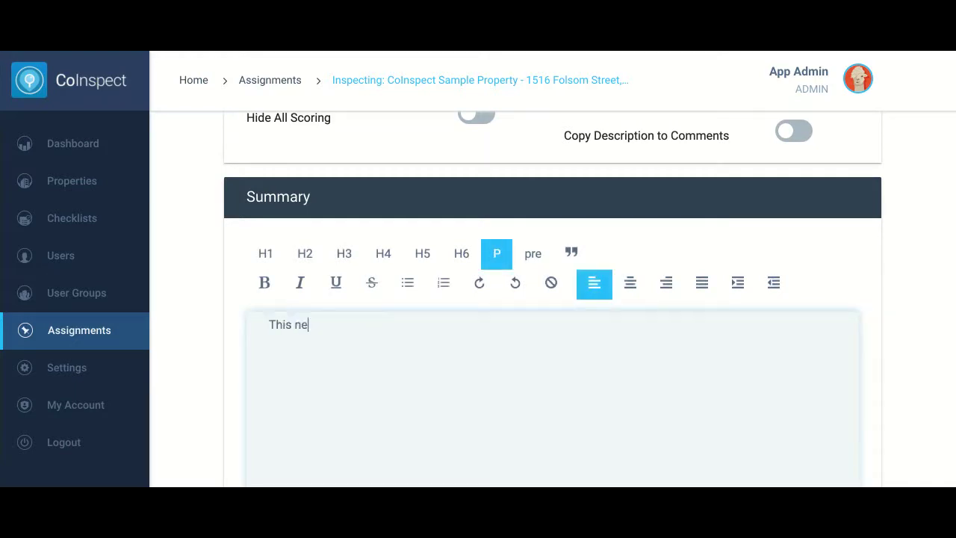
text(eds to be follow)
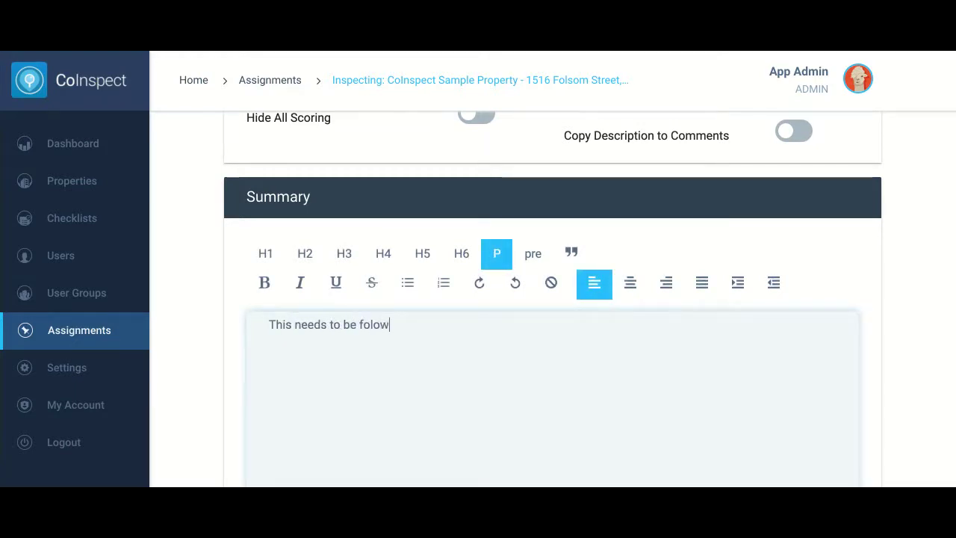
key(BackSpace)
key(BackSpace)
text(lowed up on.)
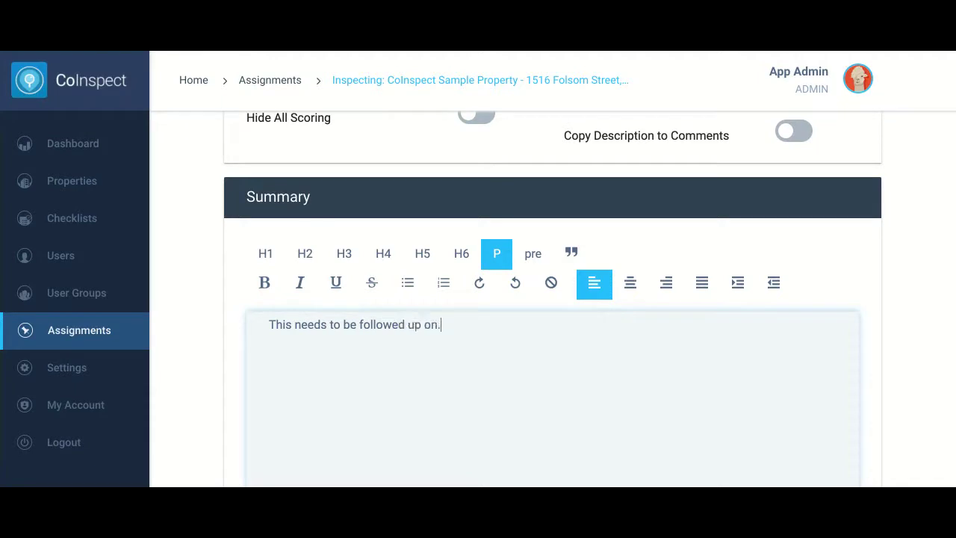
scroll(695, 371, down, 4)
click(823, 290)
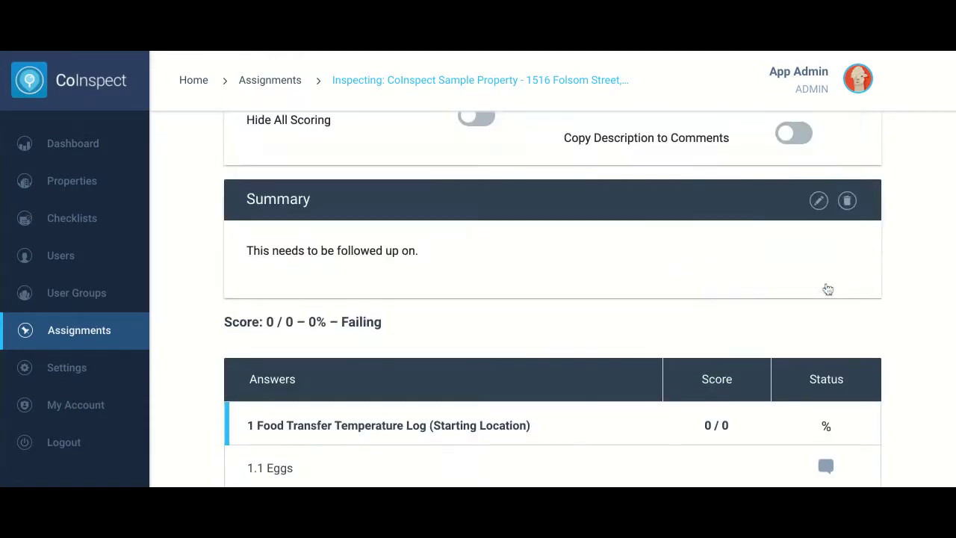
scroll(917, 284, up, 1)
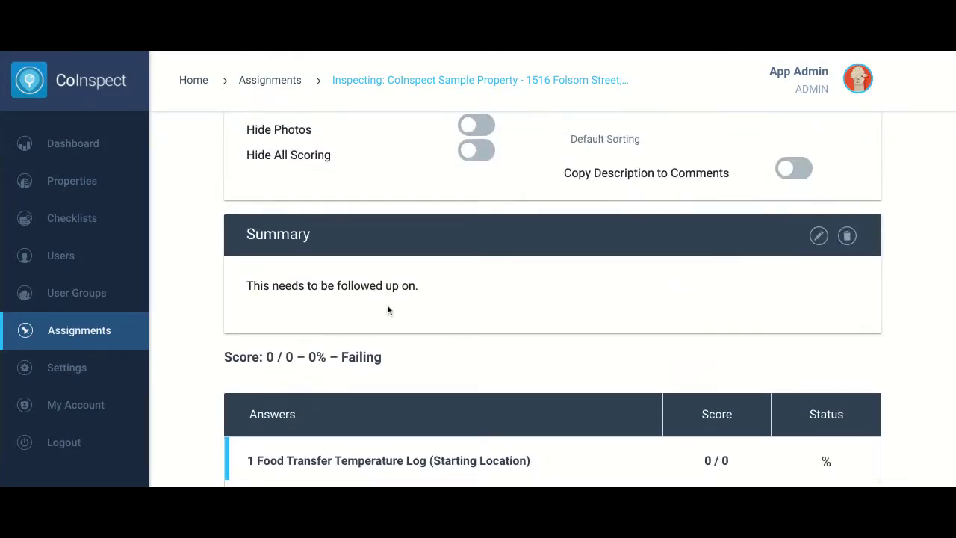
scroll(640, 324, up, 6)
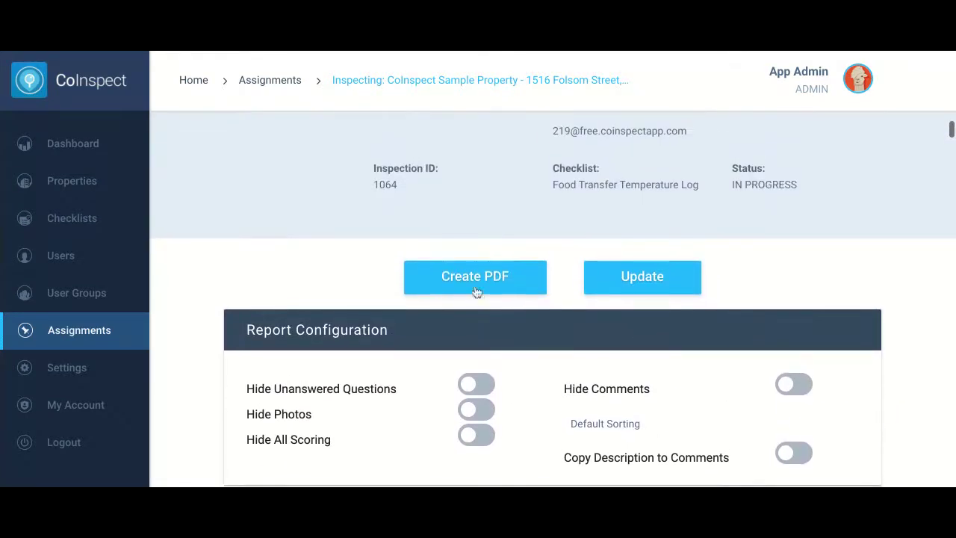
Generate and download the inspection report PDF, then return to Assignments
click(475, 288)
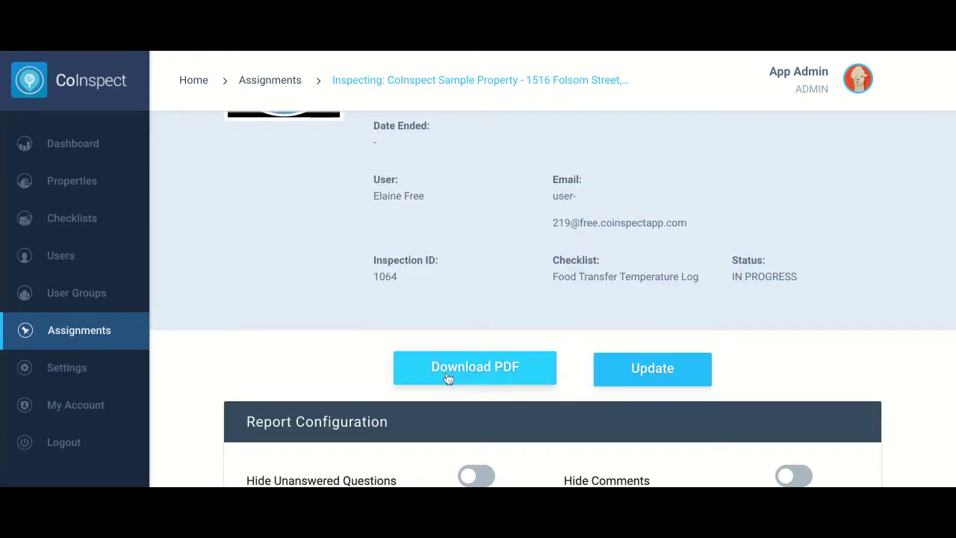
click(456, 369)
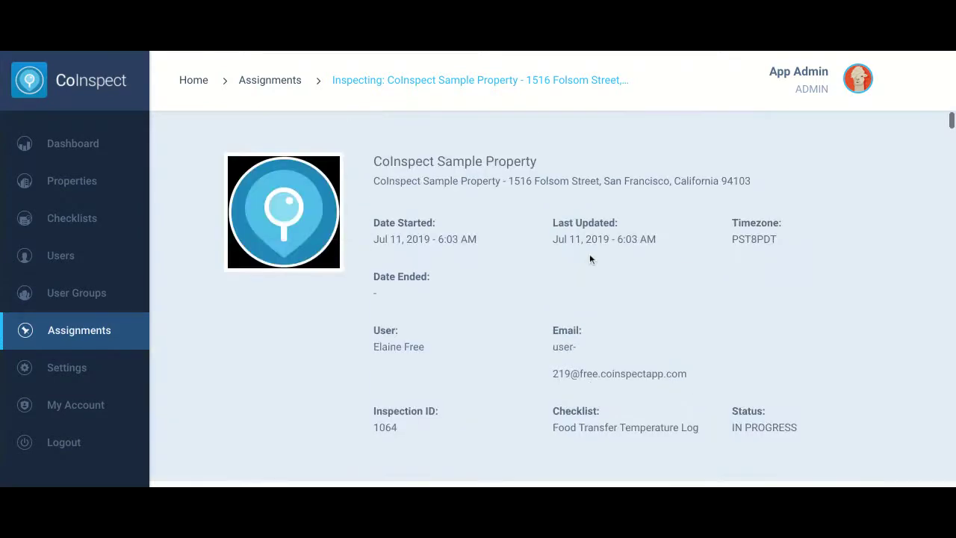
click(73, 330)
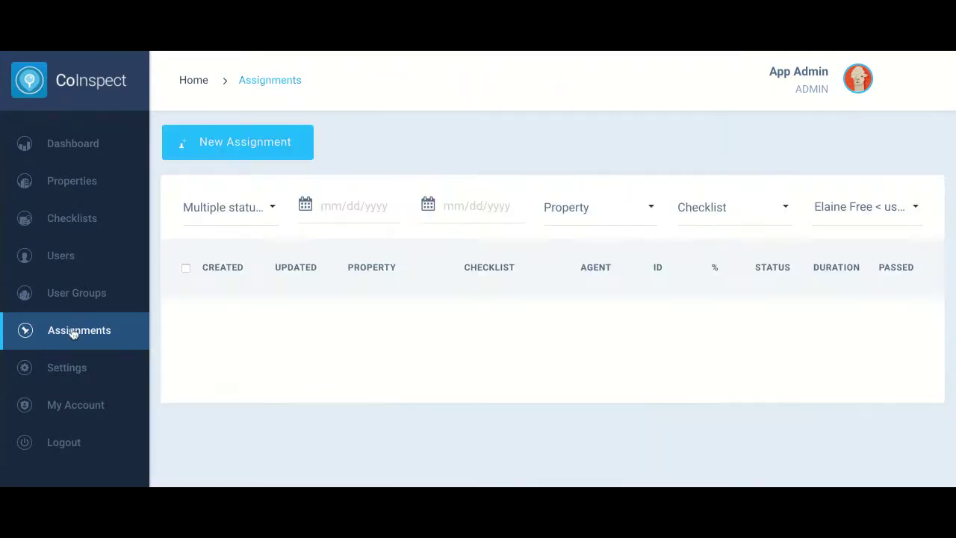
In Settings, switch 'Allow Admin to login to CoInspect' off and back on
click(71, 372)
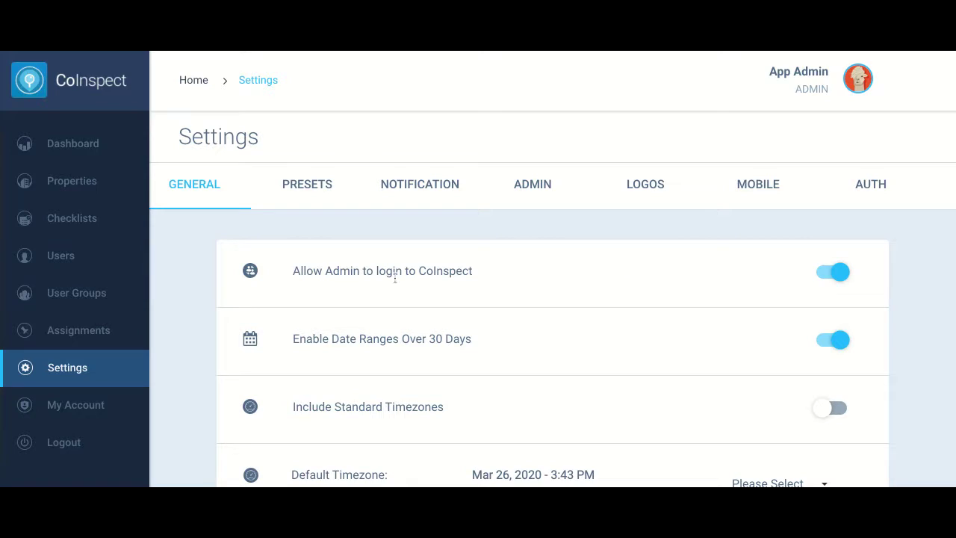
click(837, 277)
click(837, 276)
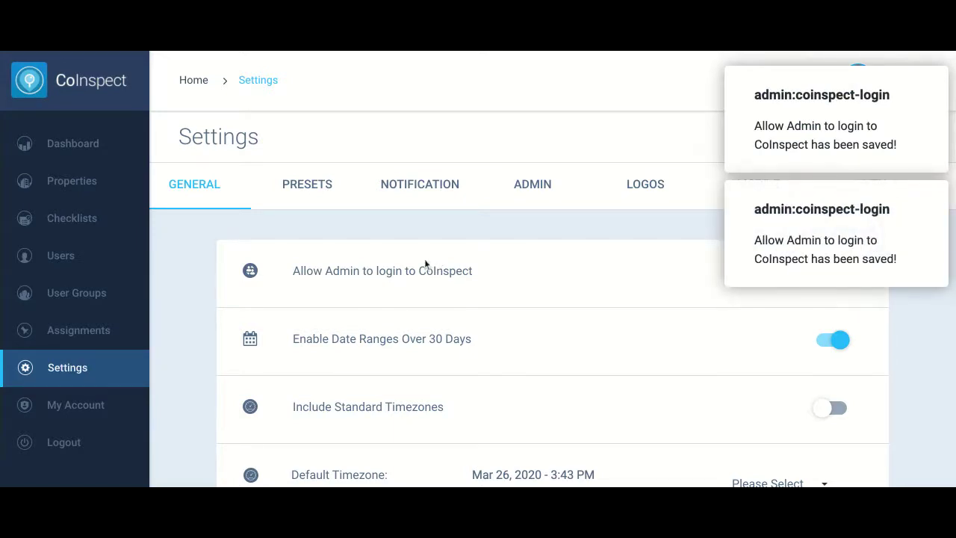
Scroll through the answer presets list, then switch to the Logos settings
click(309, 197)
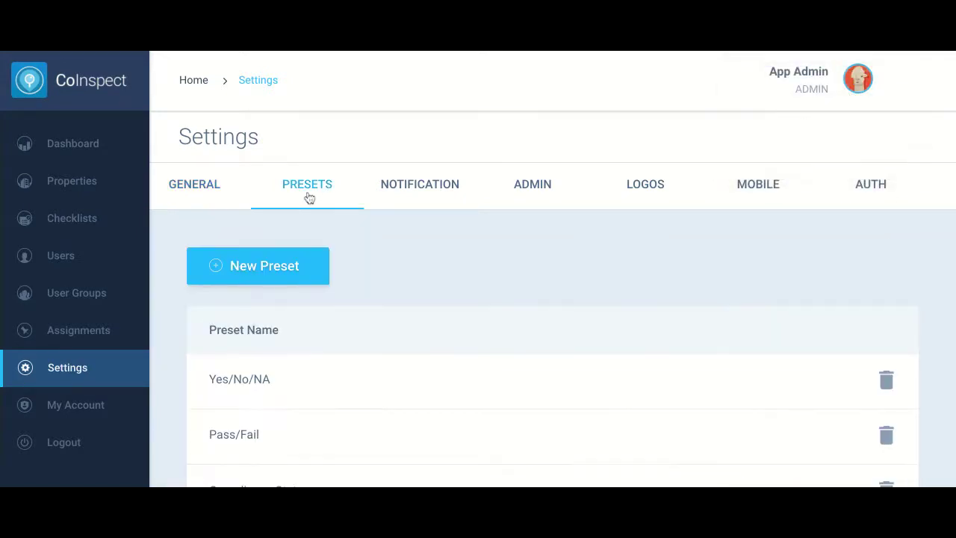
scroll(479, 280, down, 2)
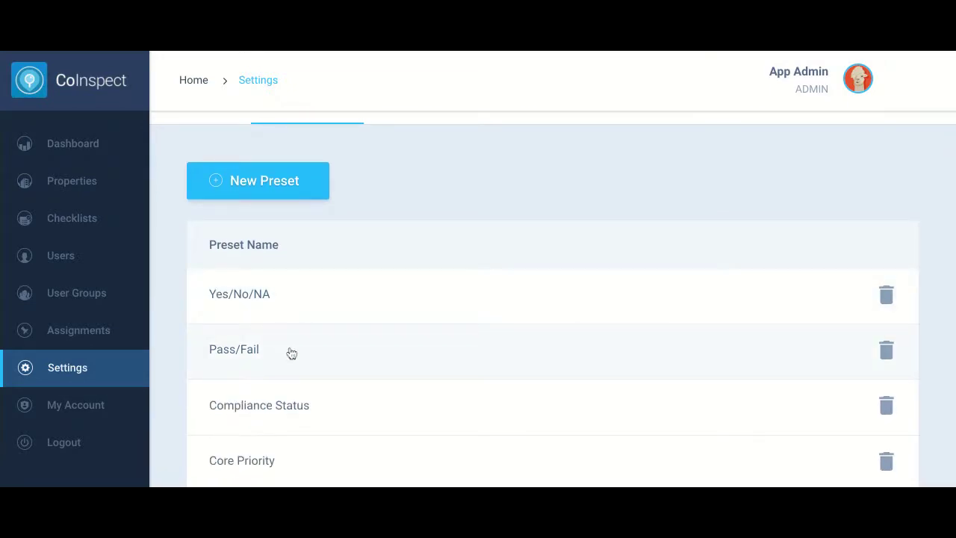
scroll(446, 286, up, 2)
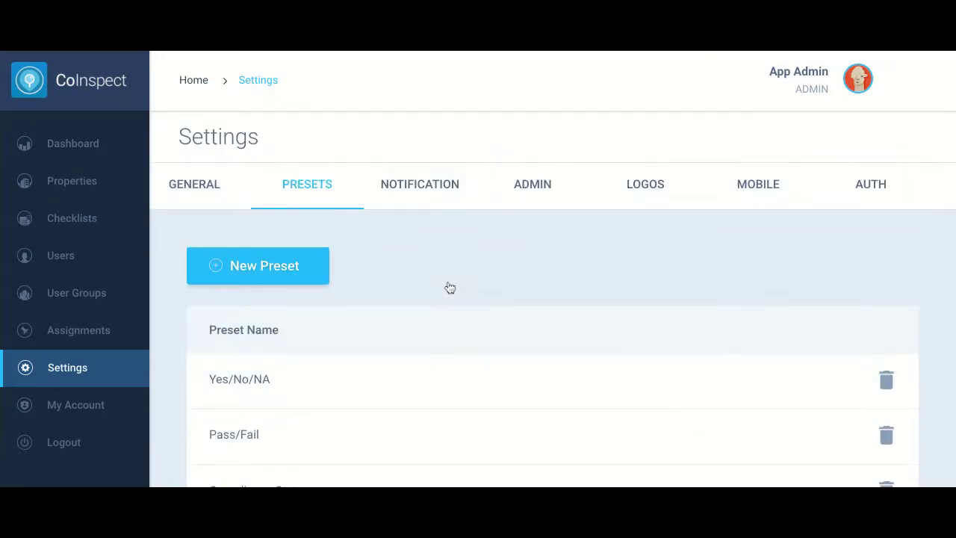
click(649, 179)
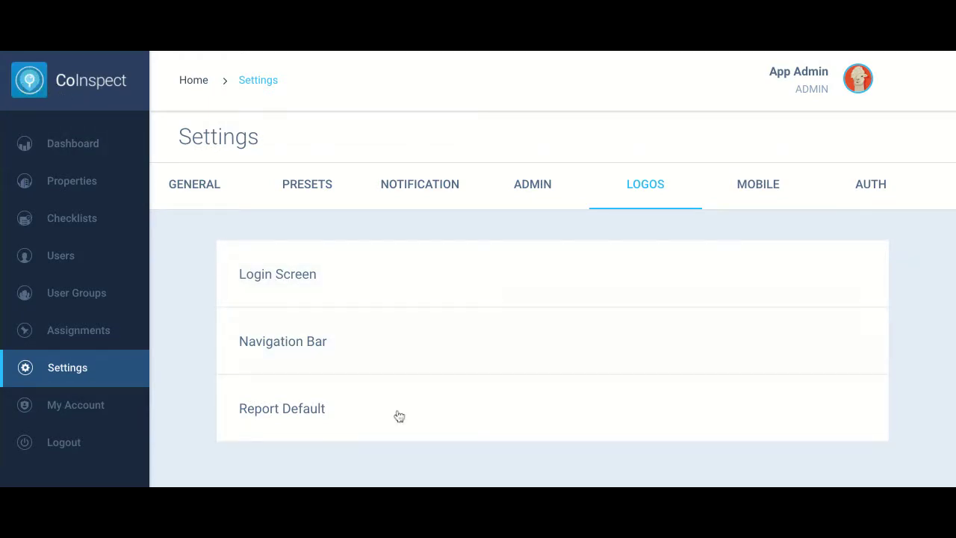
Expand the Login Screen logo upload, showing the ideal 360px by 137px dimensions
click(361, 280)
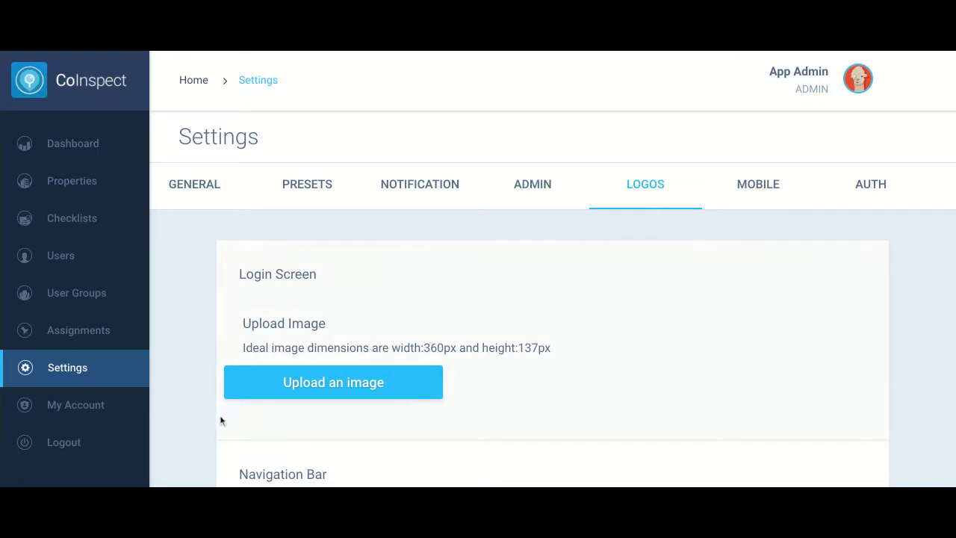
Go to My Account to reach the password change form
click(58, 411)
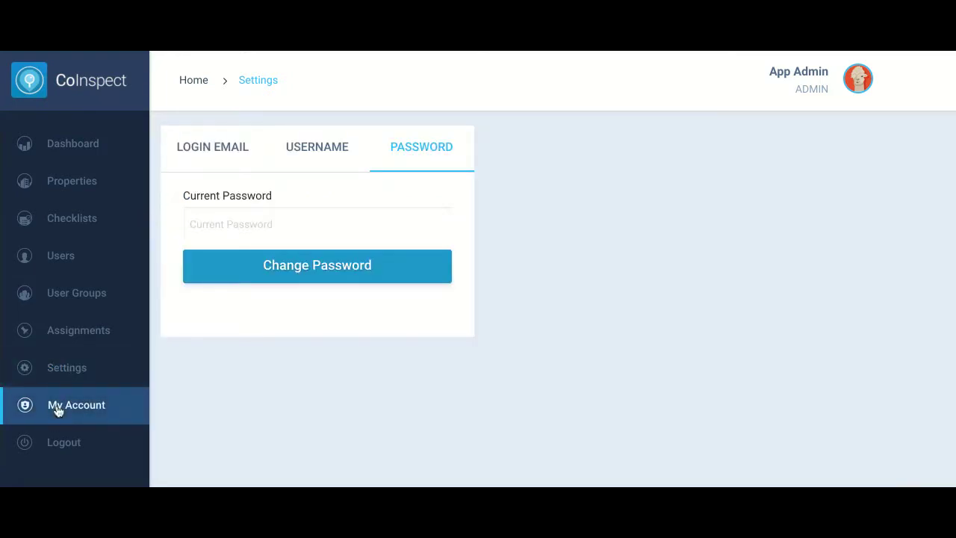